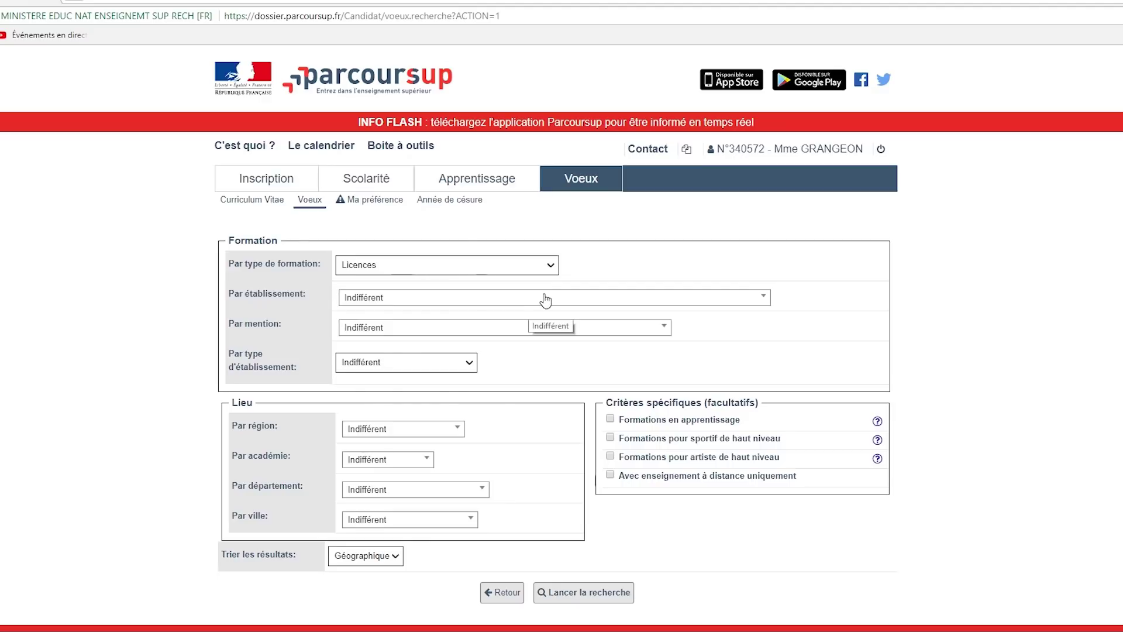
Set the mention filter to Droit for the licence search
{"action": "left_click", "coordinate": [539, 300]}
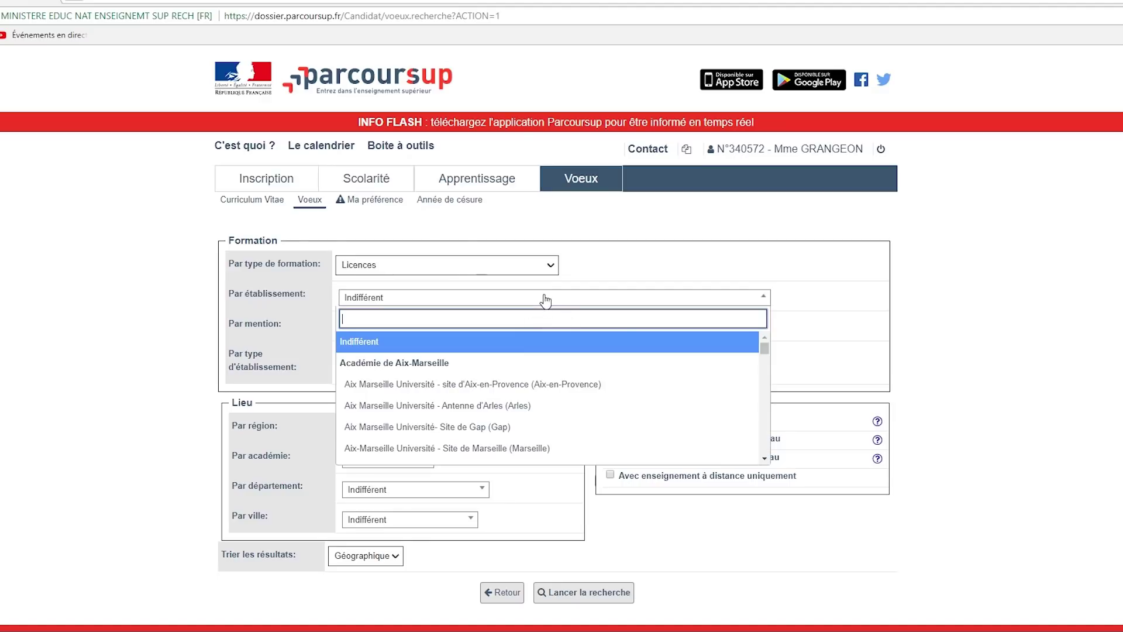
{"action": "left_click", "coordinate": [316, 337]}
{"action": "left_click", "coordinate": [362, 330]}
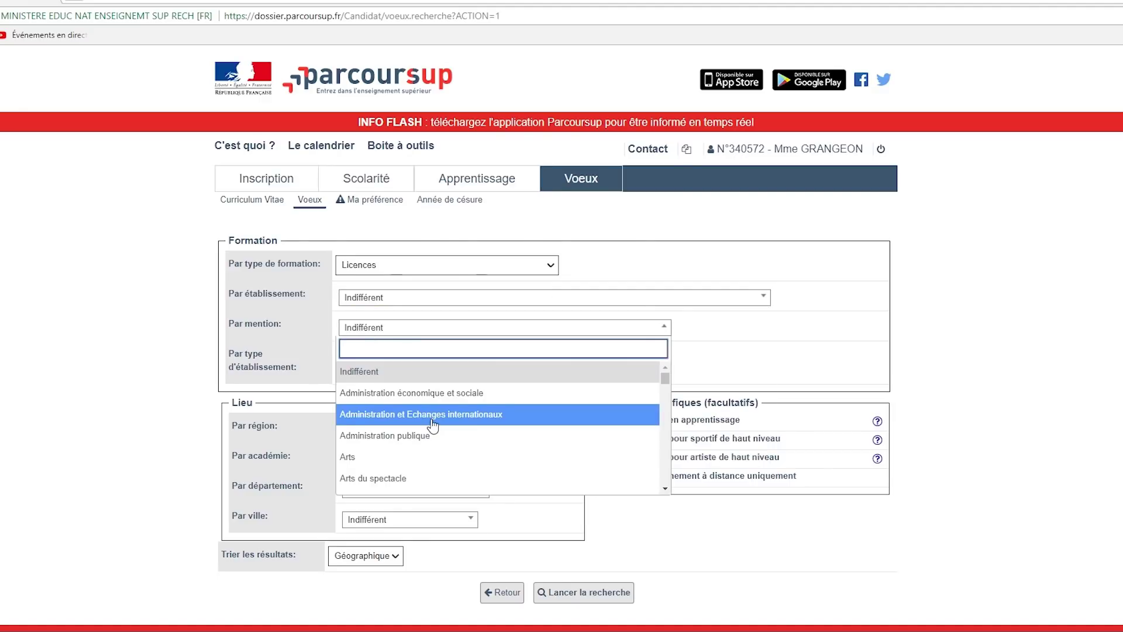
{"action": "scroll", "coordinate": [436, 415], "scroll_direction": "down", "scroll_amount": 5}
{"action": "scroll", "coordinate": [439, 414], "scroll_direction": "up", "scroll_amount": 4}
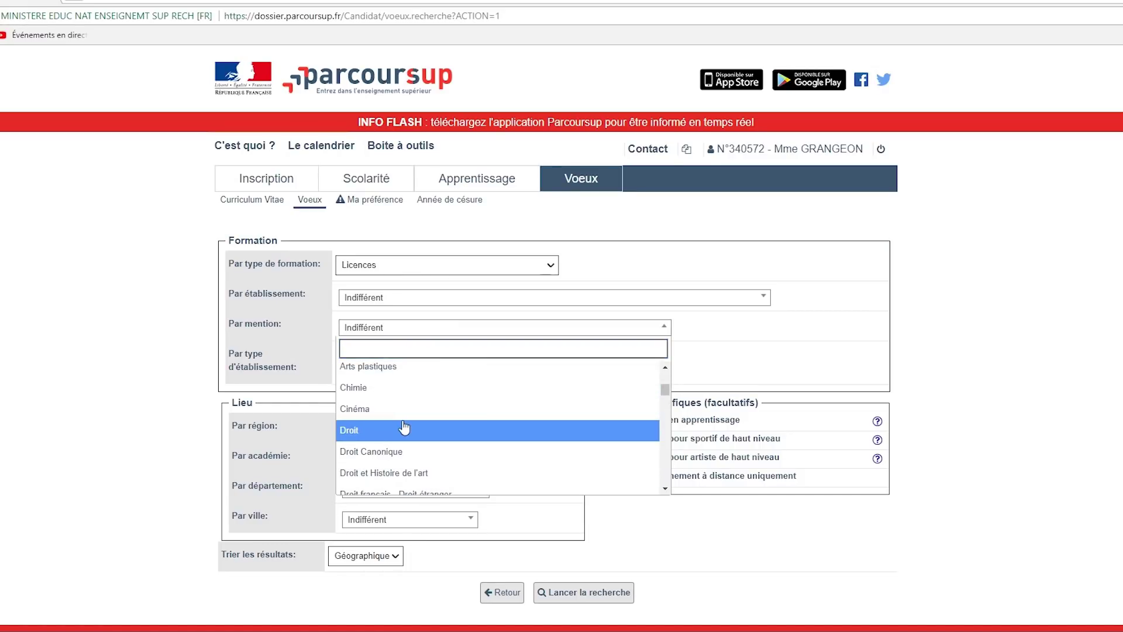
{"action": "left_click", "coordinate": [407, 430]}
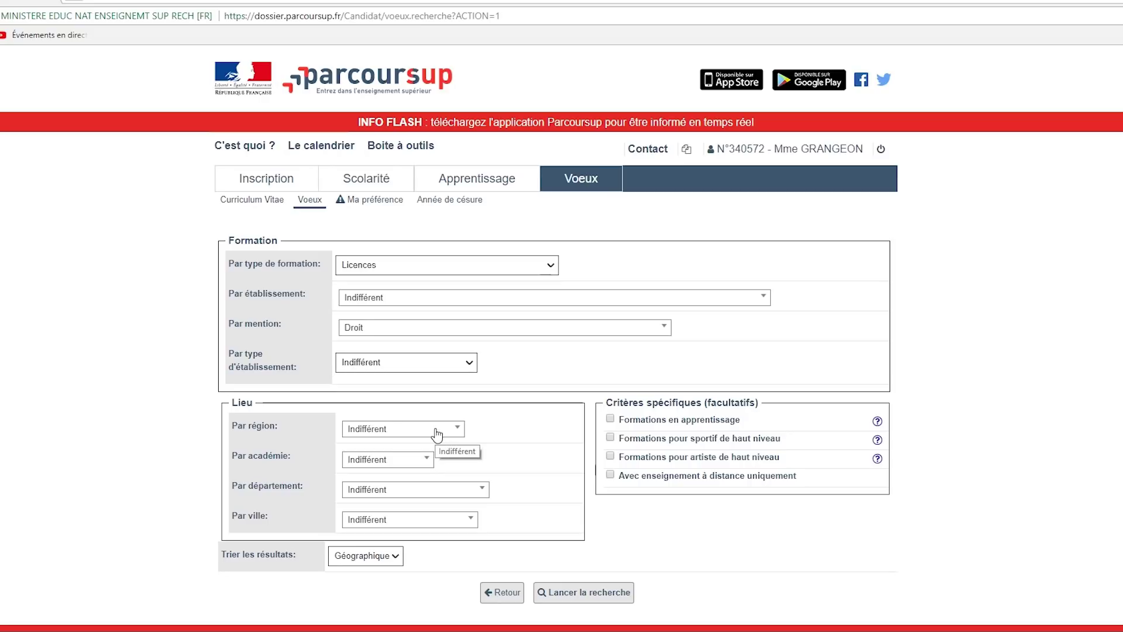
Filter by the establishment Universite de Lille - Campus Moulin Ronchin - Lille and run the search
{"action": "left_click", "coordinate": [448, 299]}
{"action": "scroll", "coordinate": [466, 377], "scroll_direction": "down", "scroll_amount": 5}
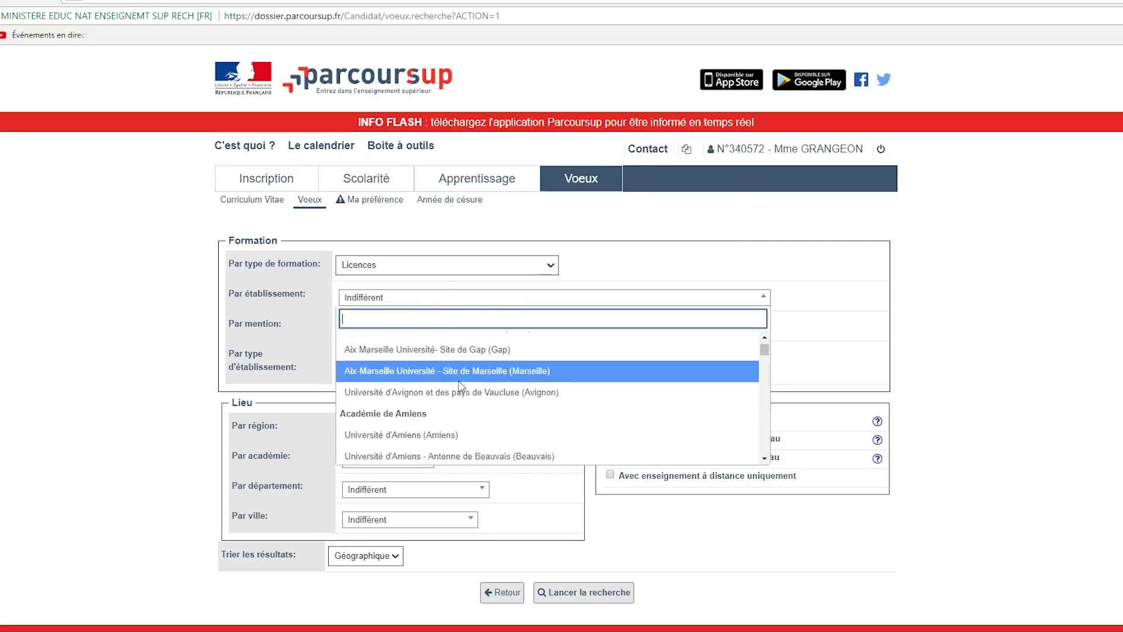
{"action": "scroll", "coordinate": [465, 377], "scroll_direction": "down", "scroll_amount": 10}
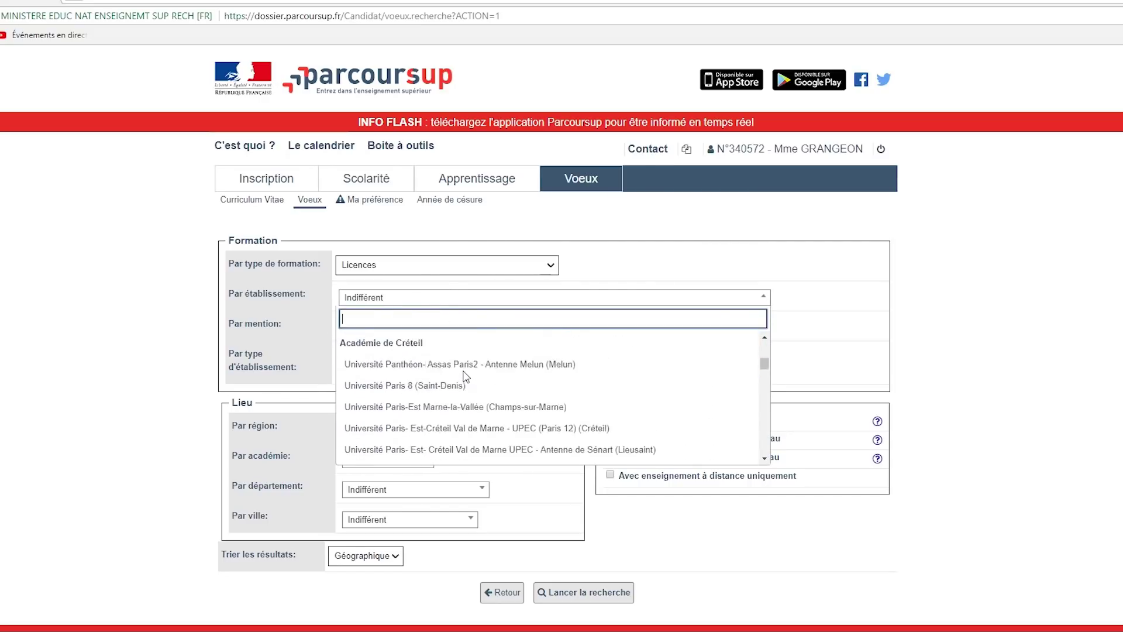
{"action": "scroll", "coordinate": [465, 380], "scroll_direction": "down", "scroll_amount": 10}
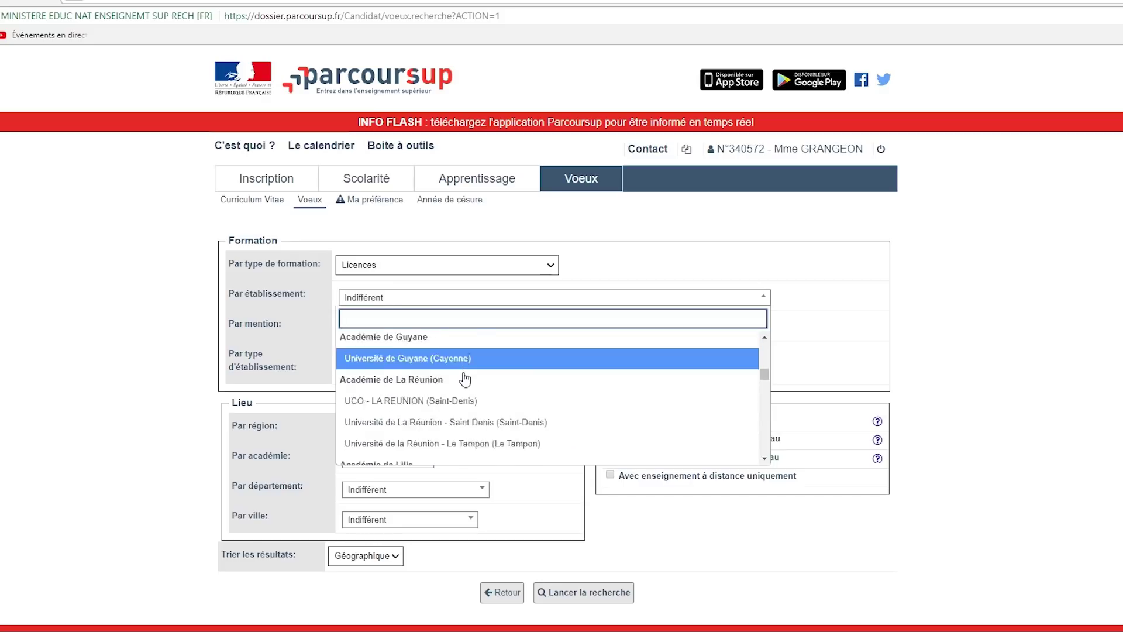
{"action": "scroll", "coordinate": [465, 379], "scroll_direction": "down", "scroll_amount": 2}
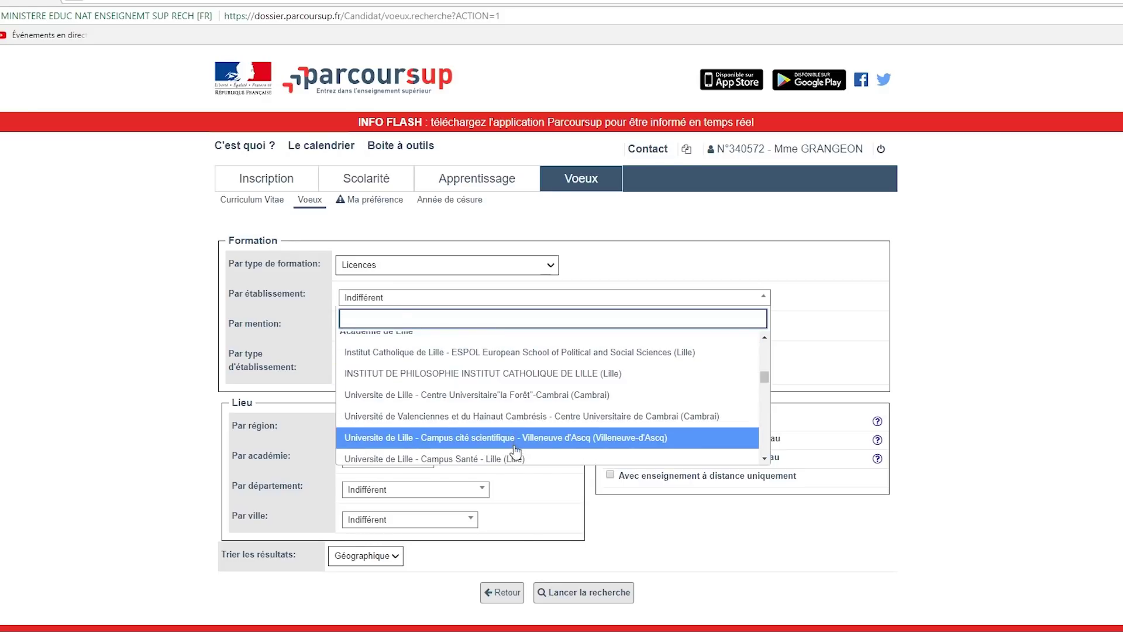
{"action": "scroll", "coordinate": [503, 395], "scroll_direction": "down", "scroll_amount": 1}
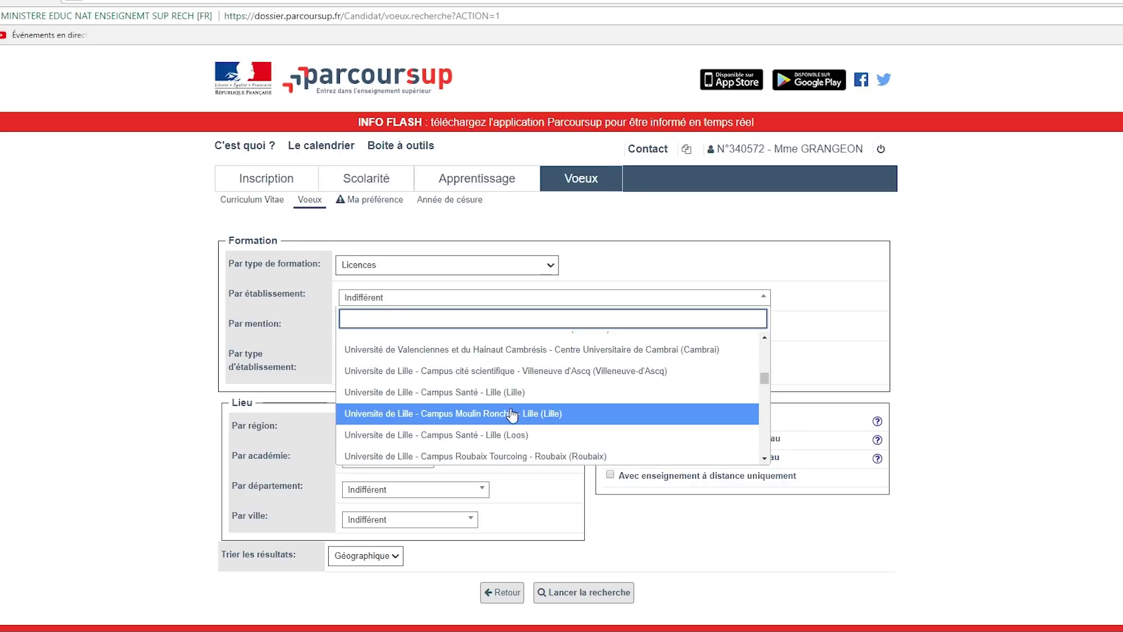
{"action": "left_click", "coordinate": [478, 413]}
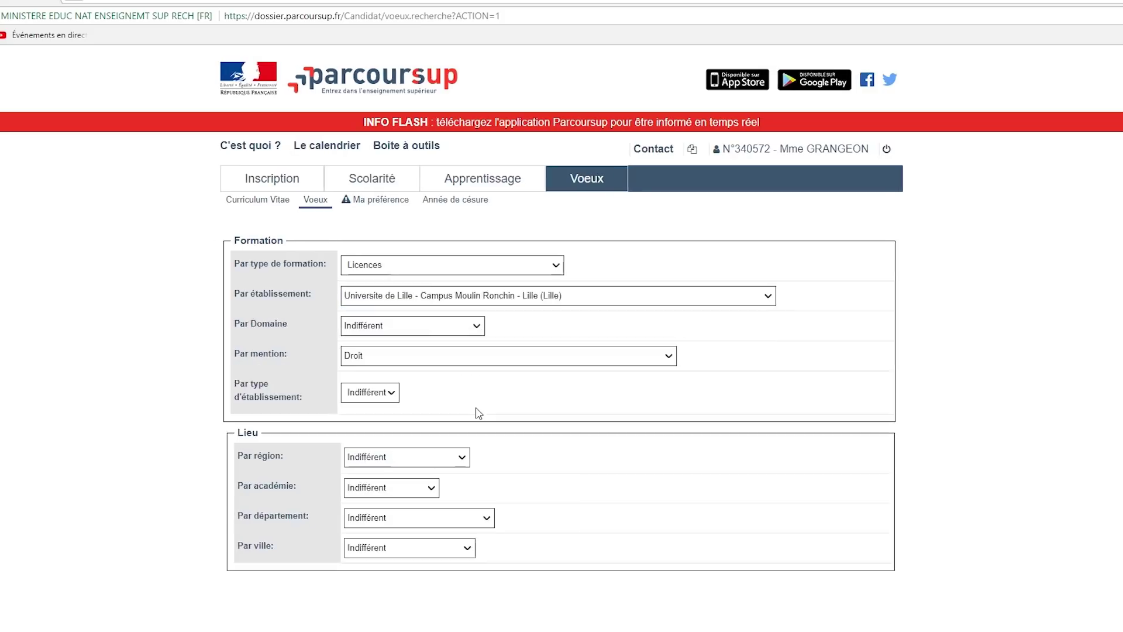
{"action": "left_click", "coordinate": [552, 623]}
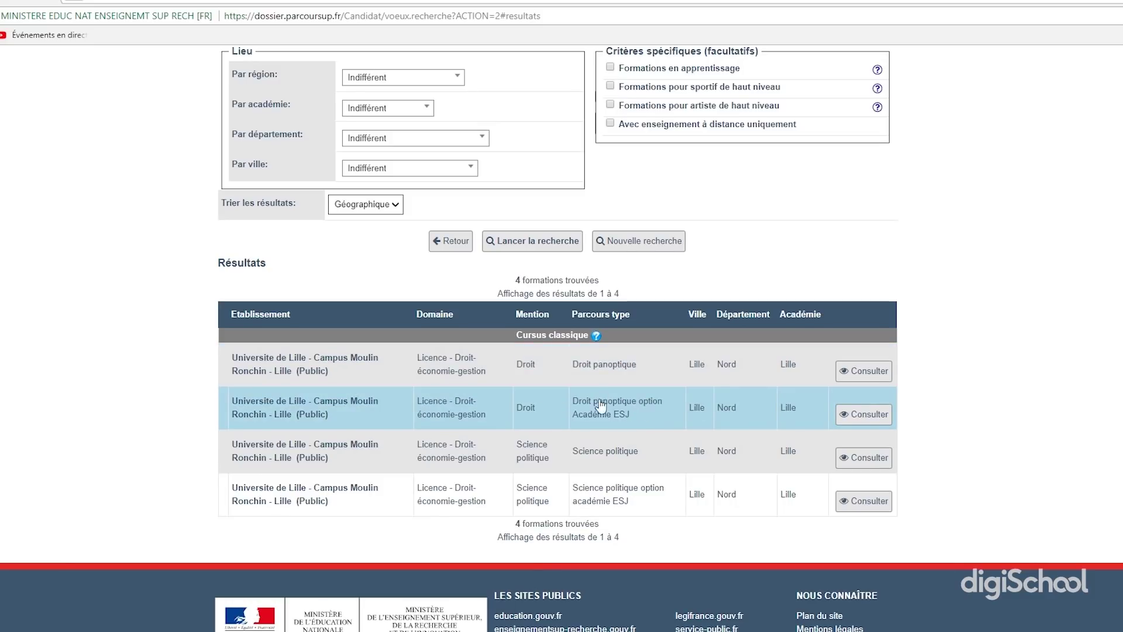
Open the details of the Droit panoptique option Académie ESJ licence and review its information sections from Formation to Frais
{"action": "left_click", "coordinate": [865, 415]}
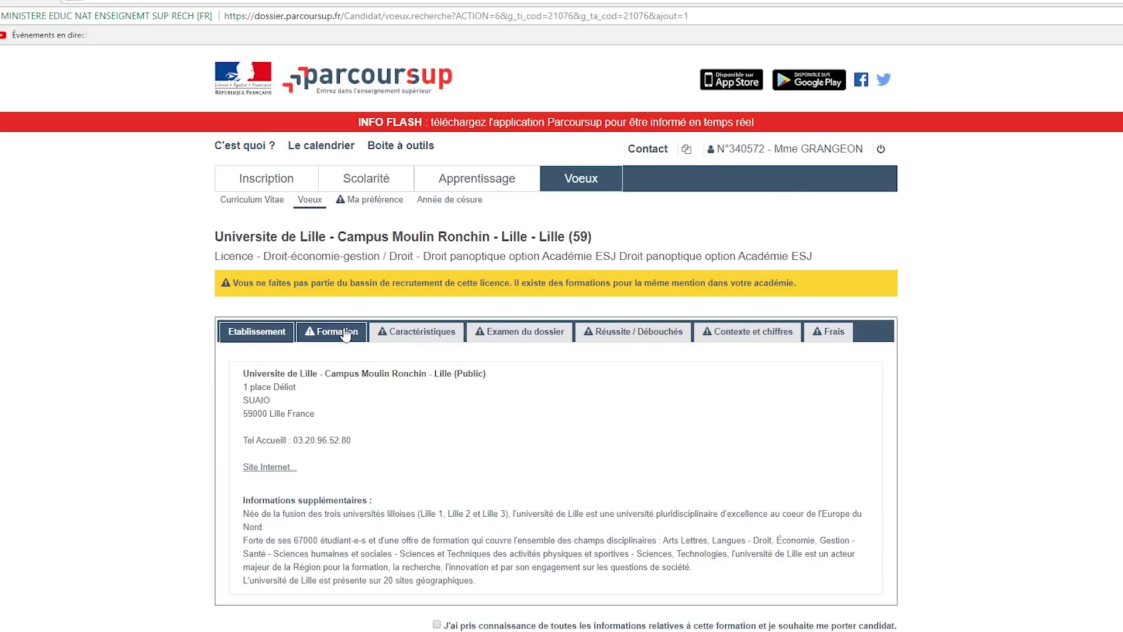
{"action": "left_click", "coordinate": [346, 334]}
{"action": "left_click", "coordinate": [383, 336]}
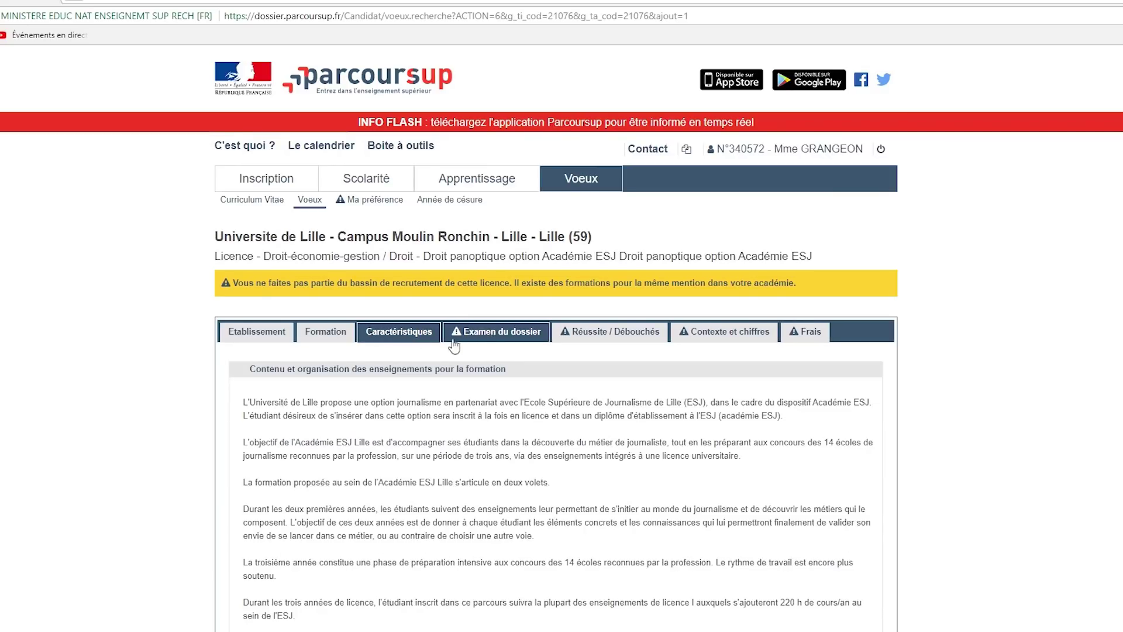
{"action": "left_click", "coordinate": [528, 334]}
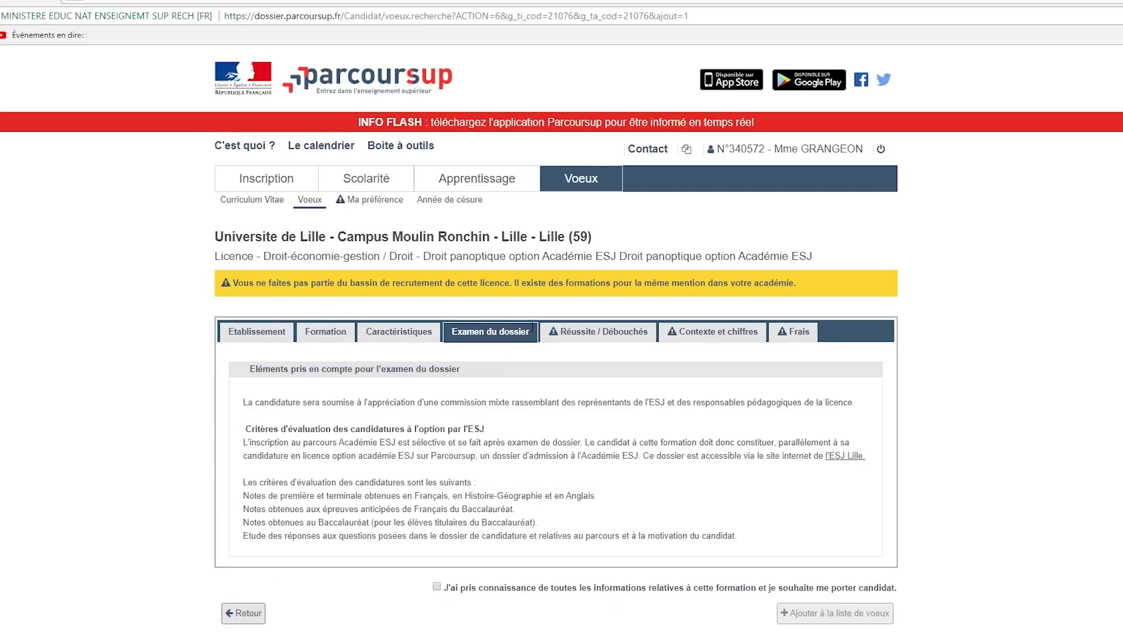
{"action": "left_click", "coordinate": [629, 329]}
{"action": "left_click", "coordinate": [674, 333]}
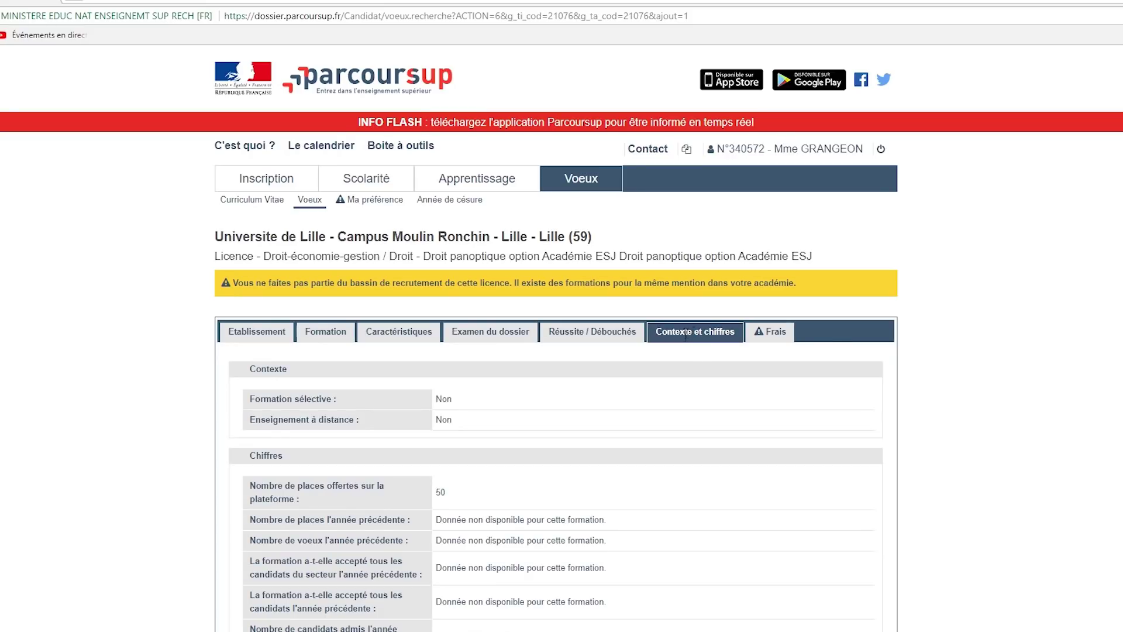
{"action": "left_click", "coordinate": [761, 331]}
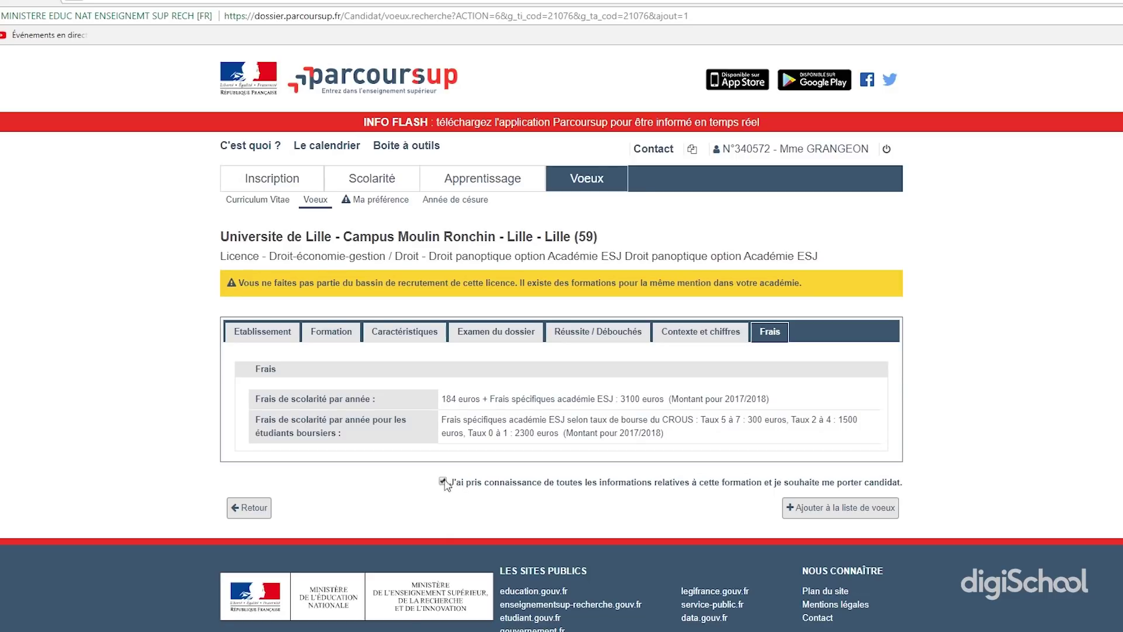
Add the Droit panoptique option Académie ESJ licence to the wish list, with the motivated project set to Ultérieurement, and save it
{"action": "left_click", "coordinate": [819, 508]}
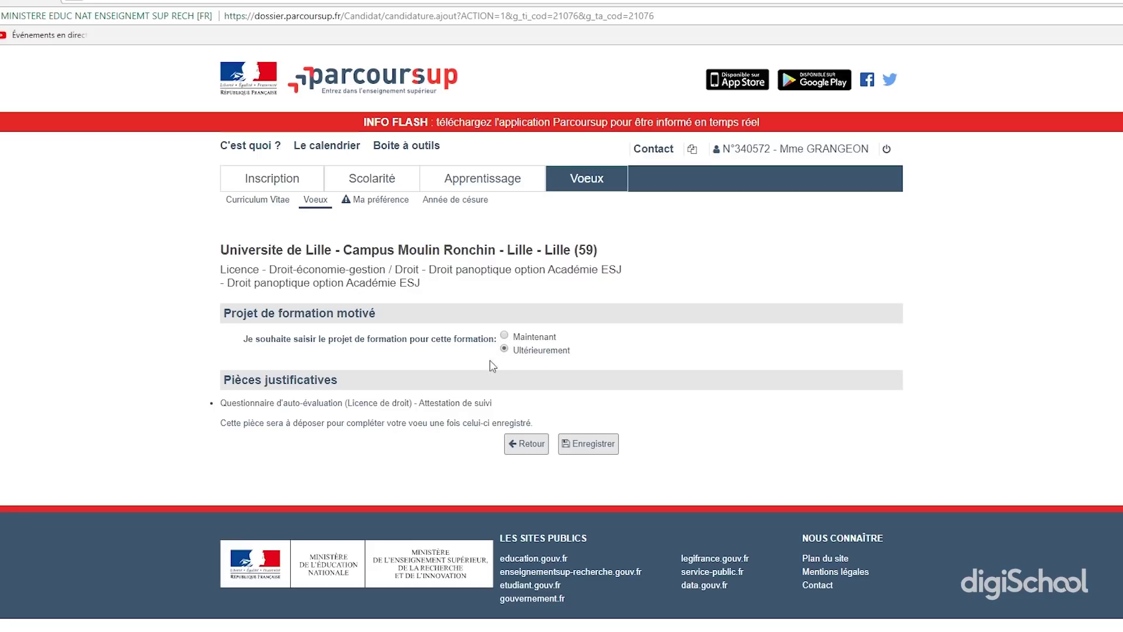
{"action": "left_click", "coordinate": [592, 446]}
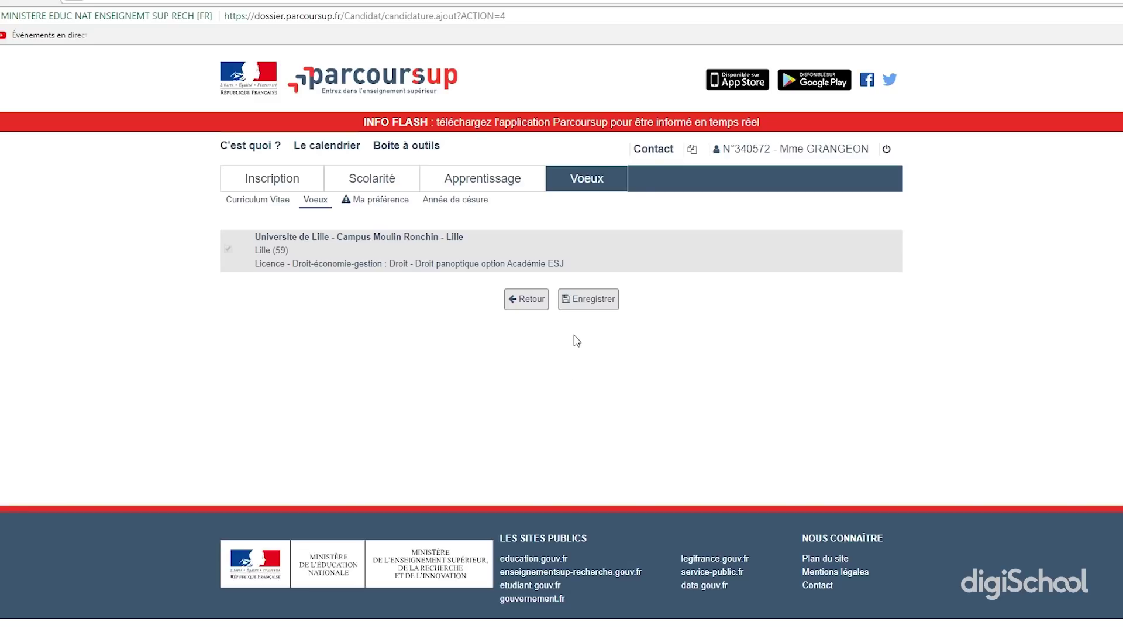
{"action": "left_click", "coordinate": [579, 302]}
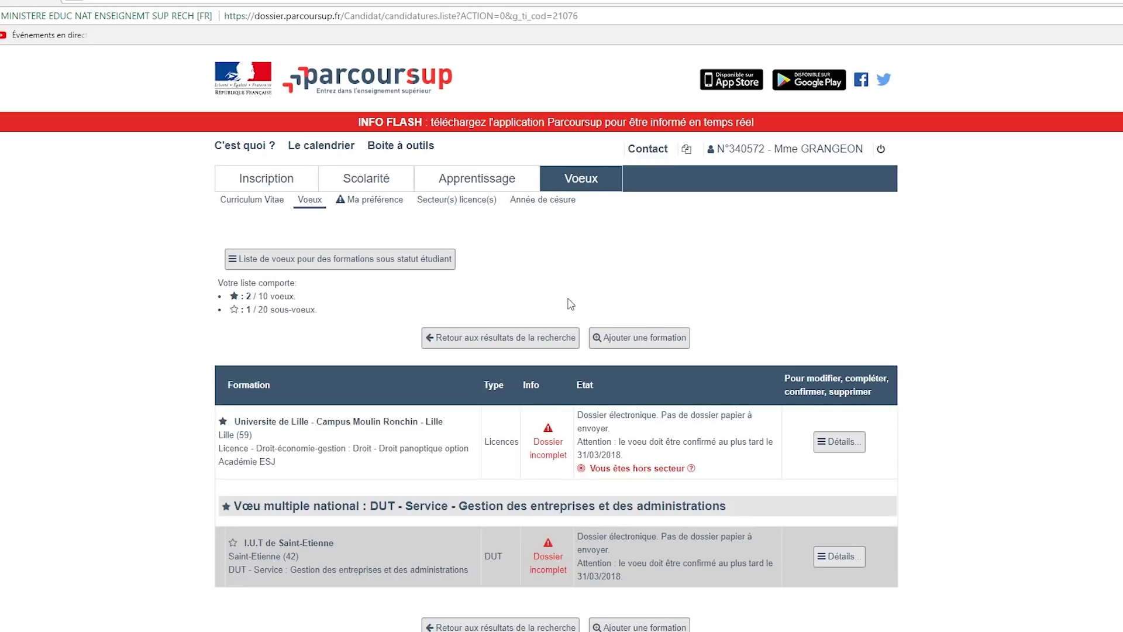
Start adding another formation, with the formation type Licences and the mention Economie et gestion
{"action": "left_click", "coordinate": [625, 627]}
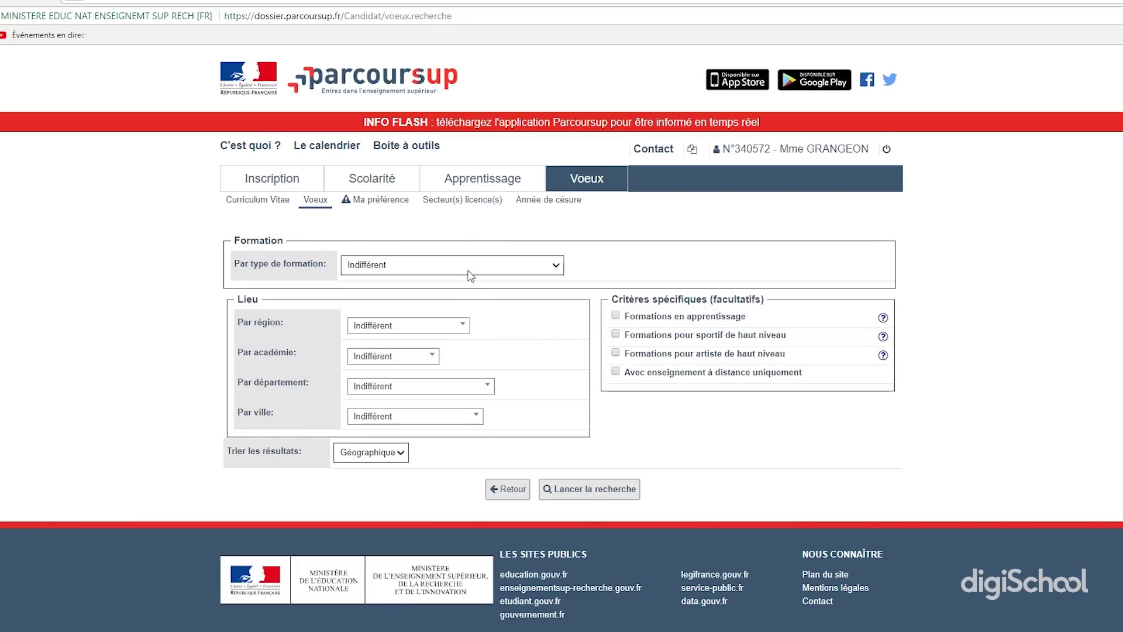
{"action": "left_click", "coordinate": [471, 269]}
{"action": "left_click", "coordinate": [475, 292]}
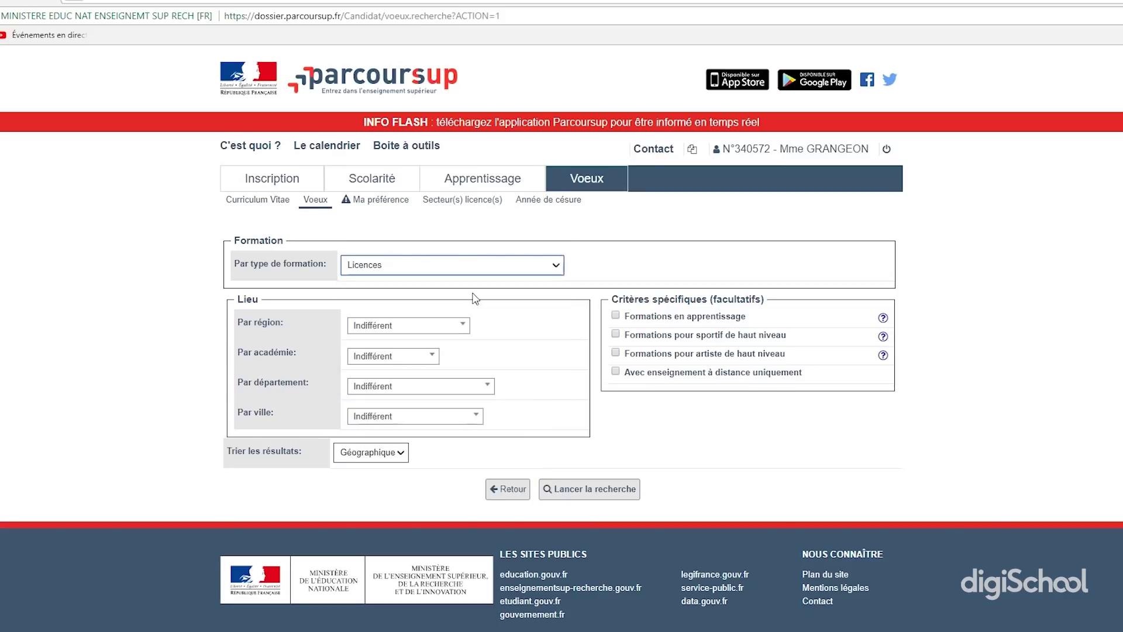
{"action": "left_click", "coordinate": [476, 326]}
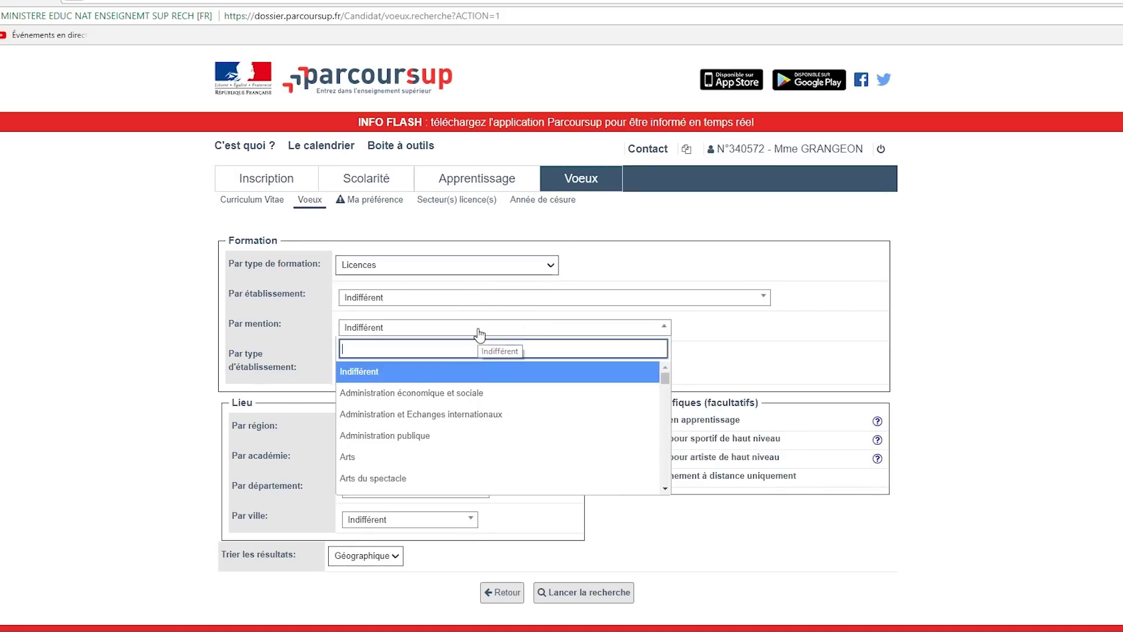
{"action": "left_click", "coordinate": [442, 348]}
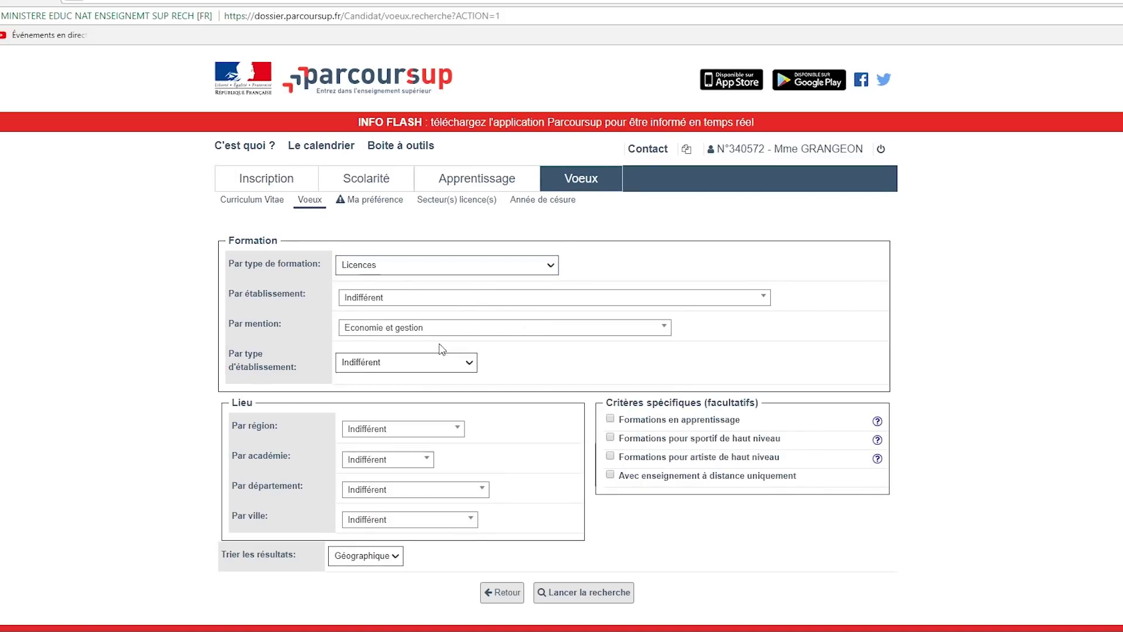
Filter by the establishment Universite de Lille - Campus cité scientifique - Villeneuve d'Ascq and run the search
{"action": "left_click", "coordinate": [486, 297]}
{"action": "scroll", "coordinate": [494, 412], "scroll_direction": "down", "scroll_amount": 15}
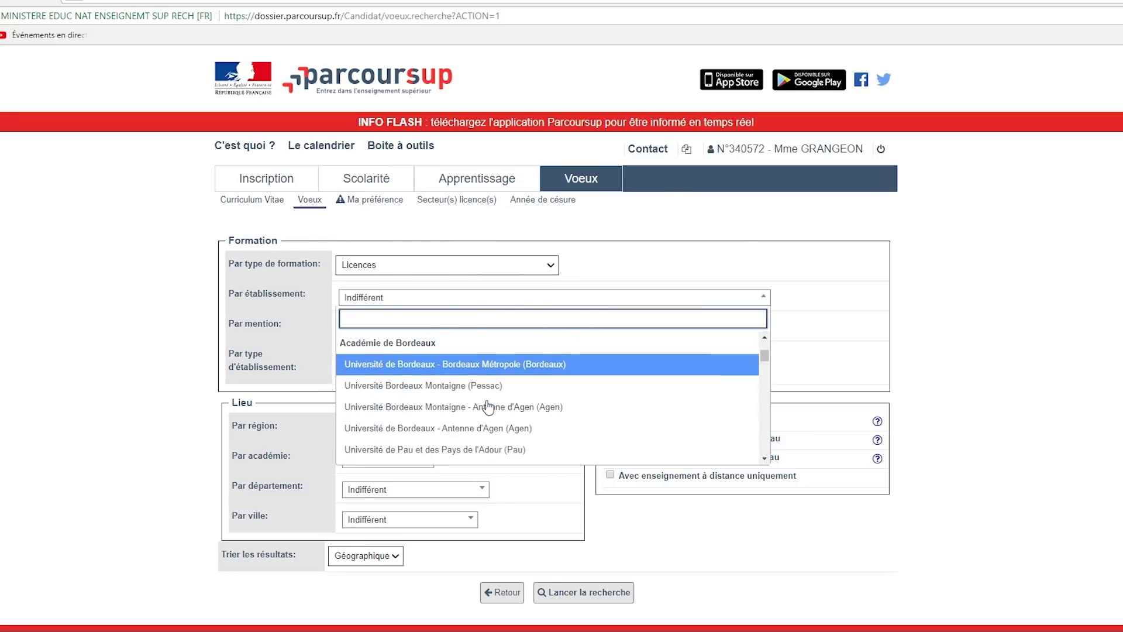
{"action": "scroll", "coordinate": [488, 404], "scroll_direction": "down", "scroll_amount": 15}
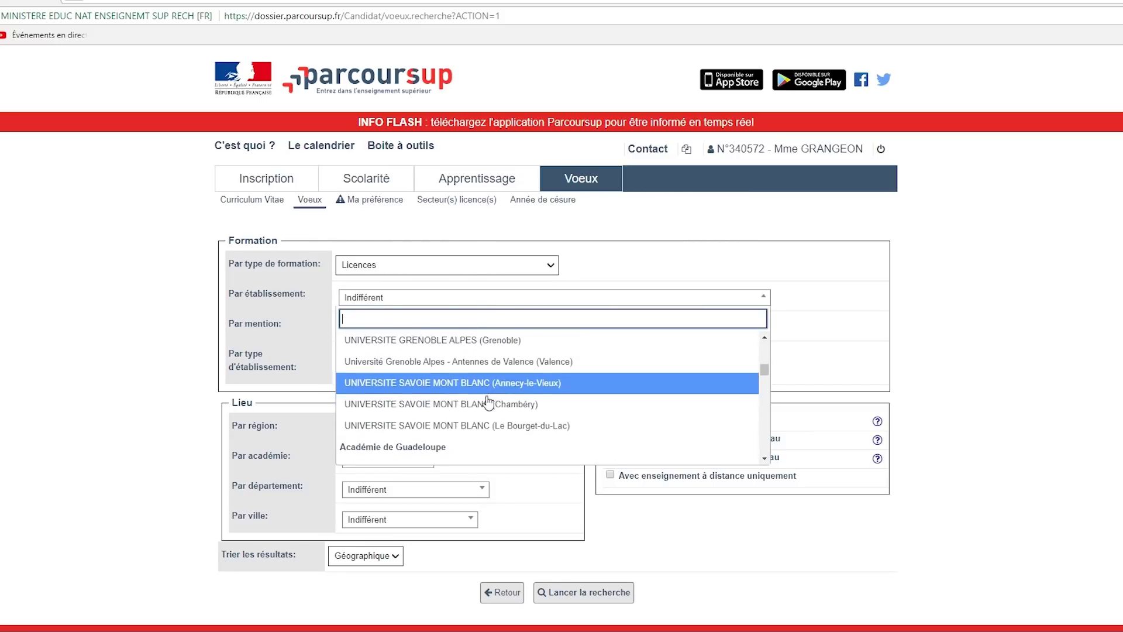
{"action": "scroll", "coordinate": [489, 403], "scroll_direction": "down", "scroll_amount": 3}
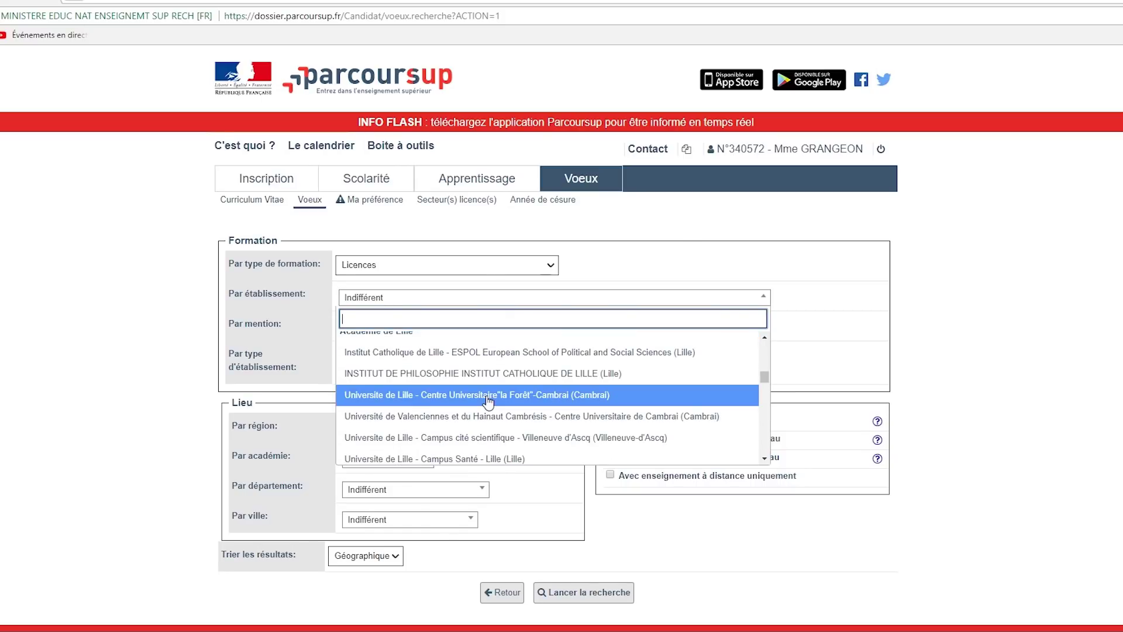
{"action": "scroll", "coordinate": [488, 402], "scroll_direction": "down", "scroll_amount": 1}
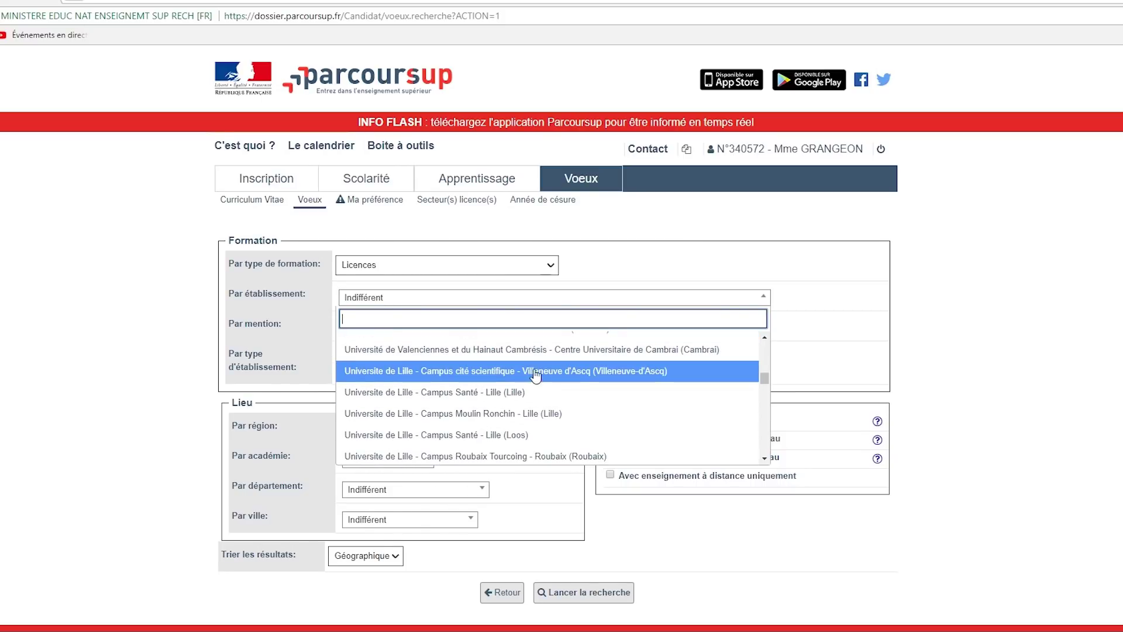
{"action": "left_click", "coordinate": [538, 370]}
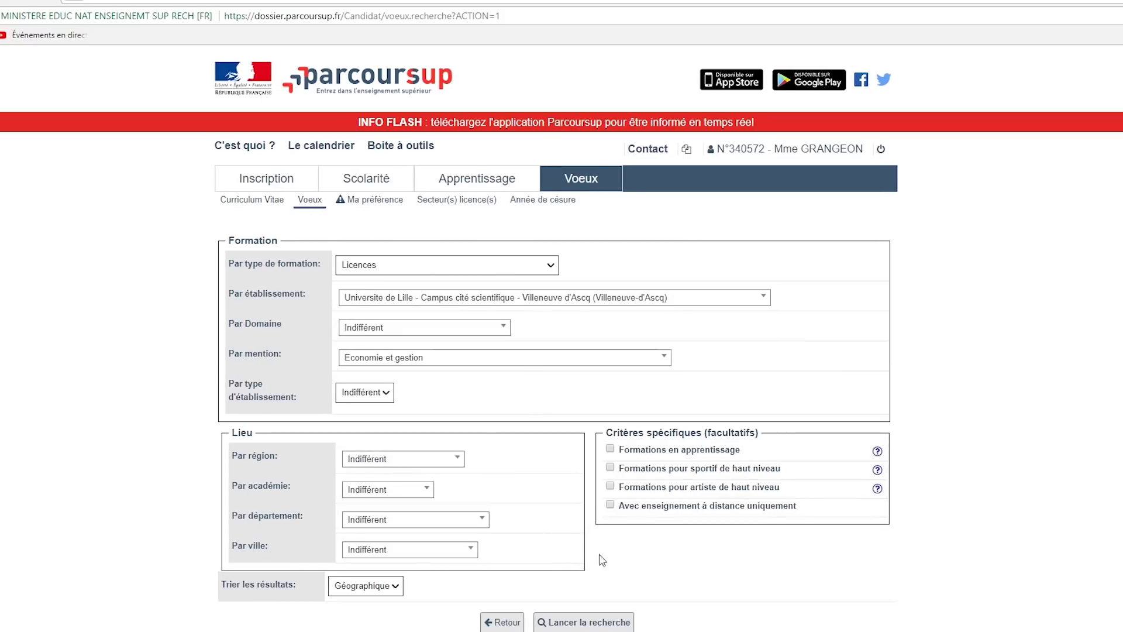
{"action": "left_click", "coordinate": [597, 623]}
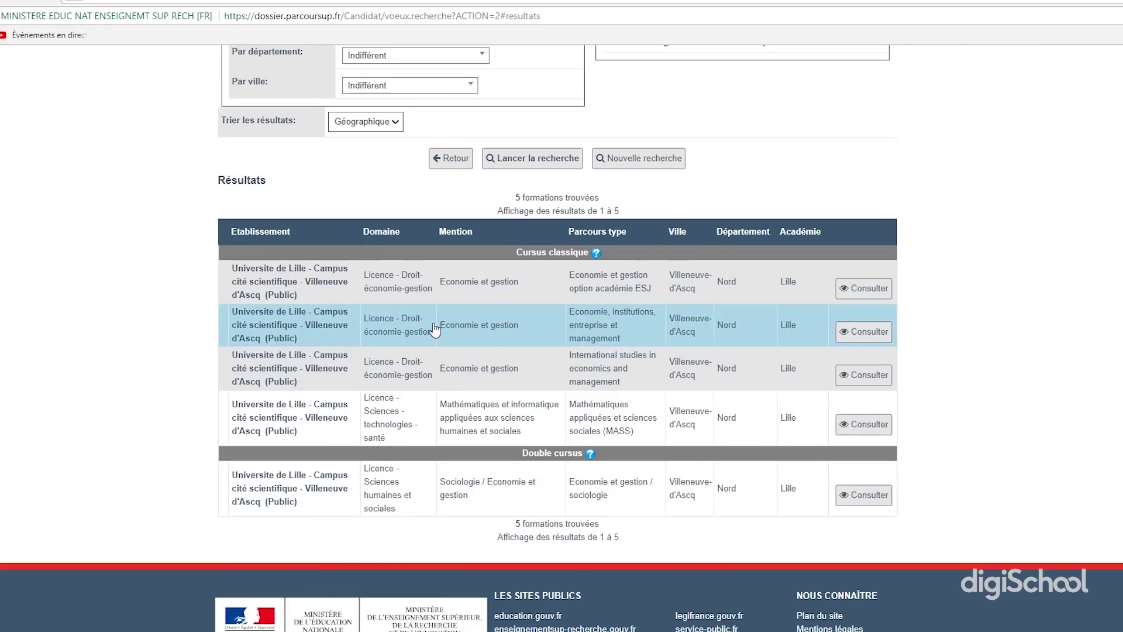
Open the details of the Economie et gestion option académie ESJ licence and review its information sections from Formation to Frais
{"action": "left_click", "coordinate": [883, 290]}
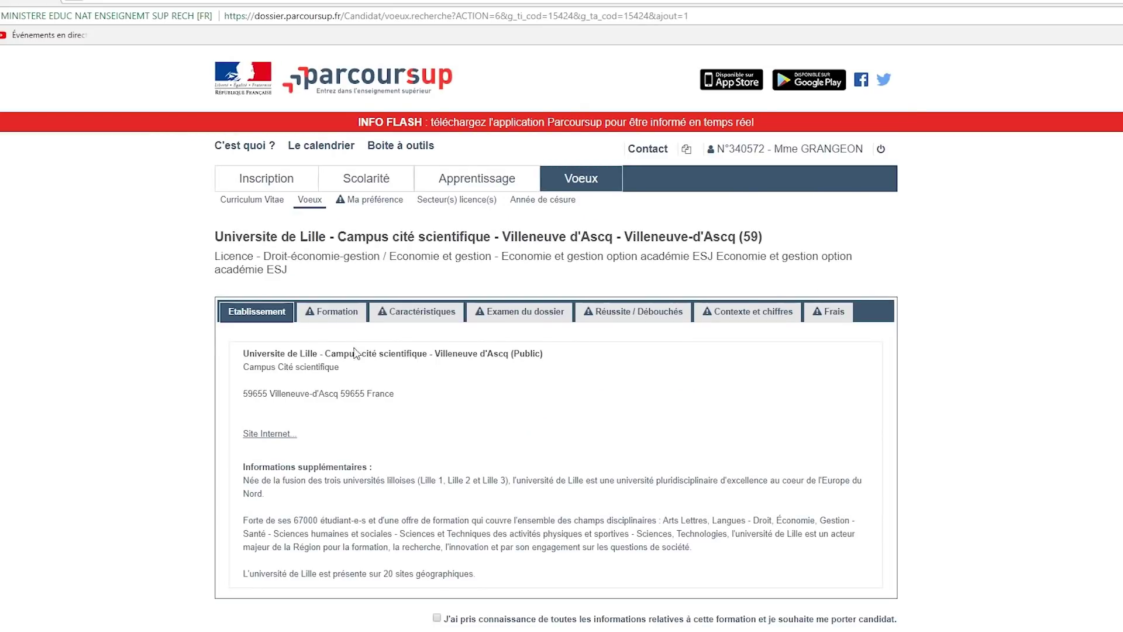
{"action": "left_click", "coordinate": [348, 319]}
{"action": "left_click", "coordinate": [383, 314]}
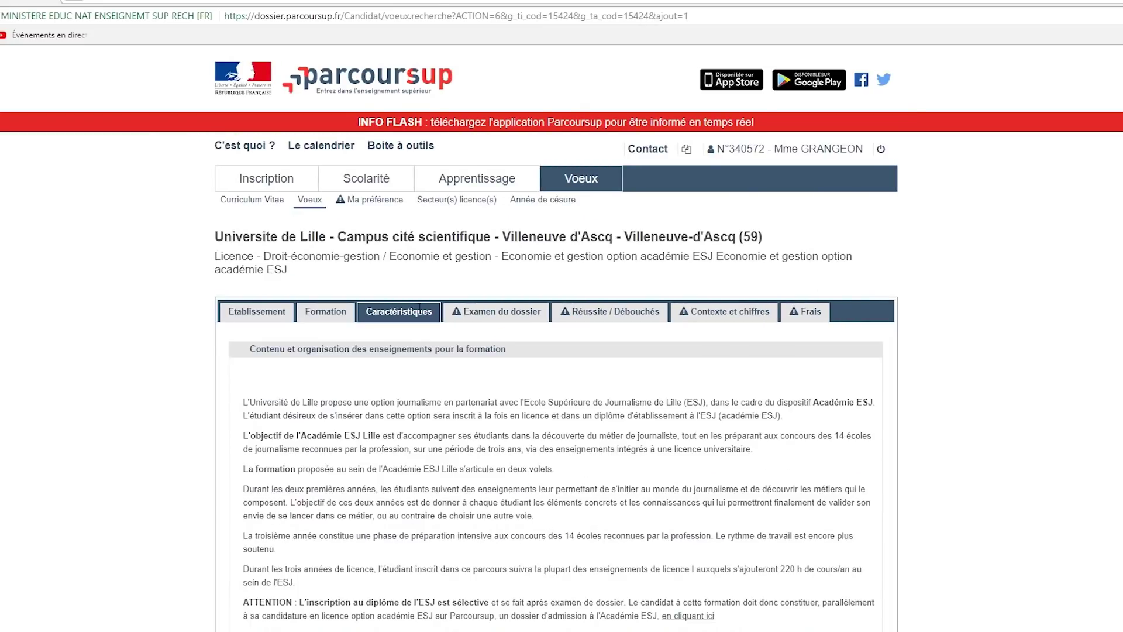
{"action": "left_click", "coordinate": [465, 314]}
{"action": "left_click", "coordinate": [598, 315]}
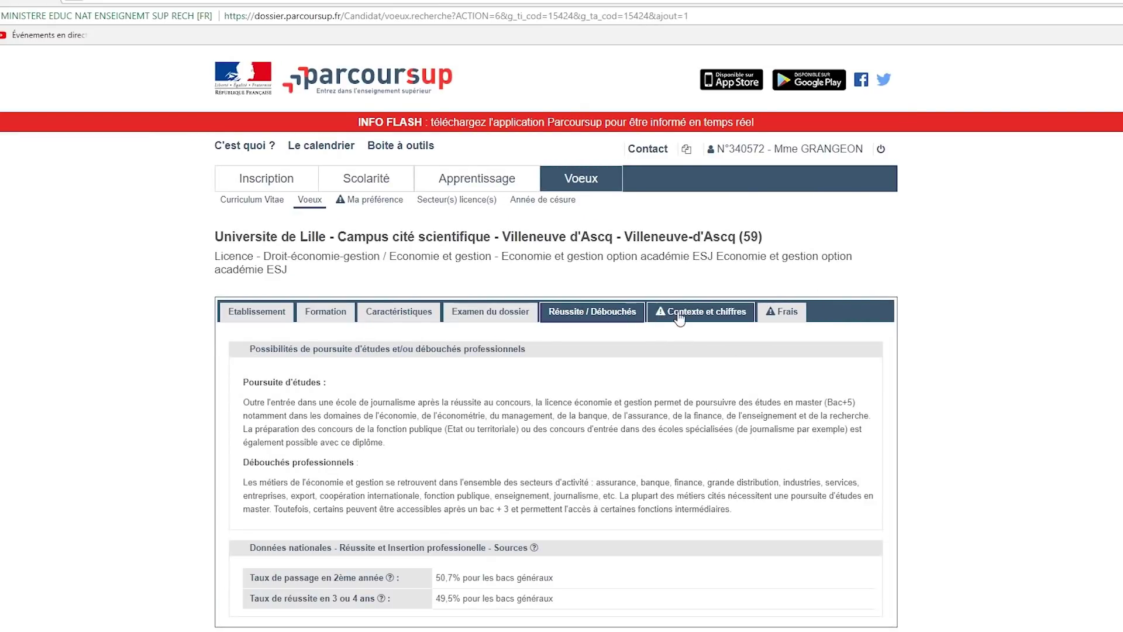
{"action": "left_click", "coordinate": [705, 314]}
{"action": "left_click", "coordinate": [767, 315]}
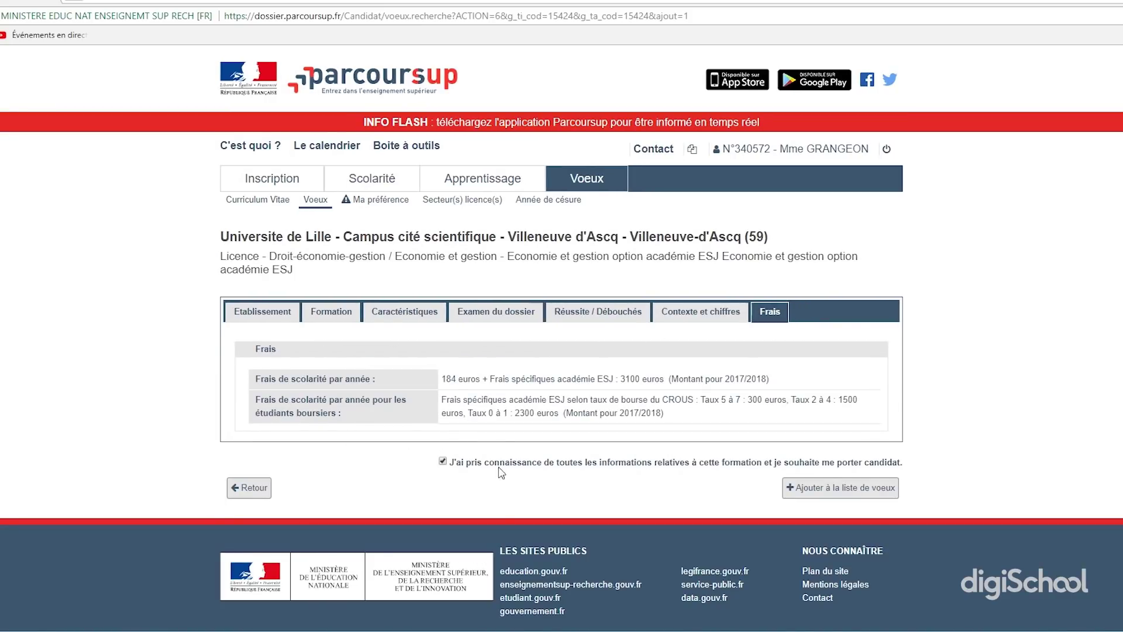
Add the Economie et gestion option académie ESJ licence to the wish list, with the motivated project set to Ultérieurement, and save it
{"action": "left_click", "coordinate": [787, 490]}
{"action": "left_click", "coordinate": [590, 371]}
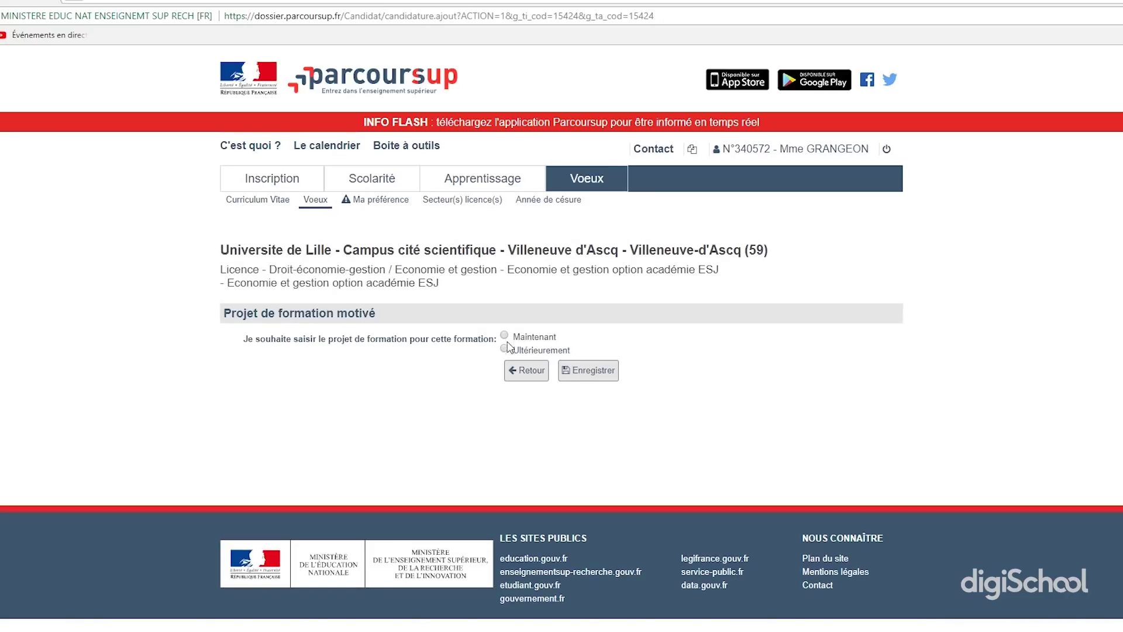
Start adding a formation and search for Ecoles de commerce in the region Auvergne-Rhône-Alpes
{"action": "left_click", "coordinate": [643, 346]}
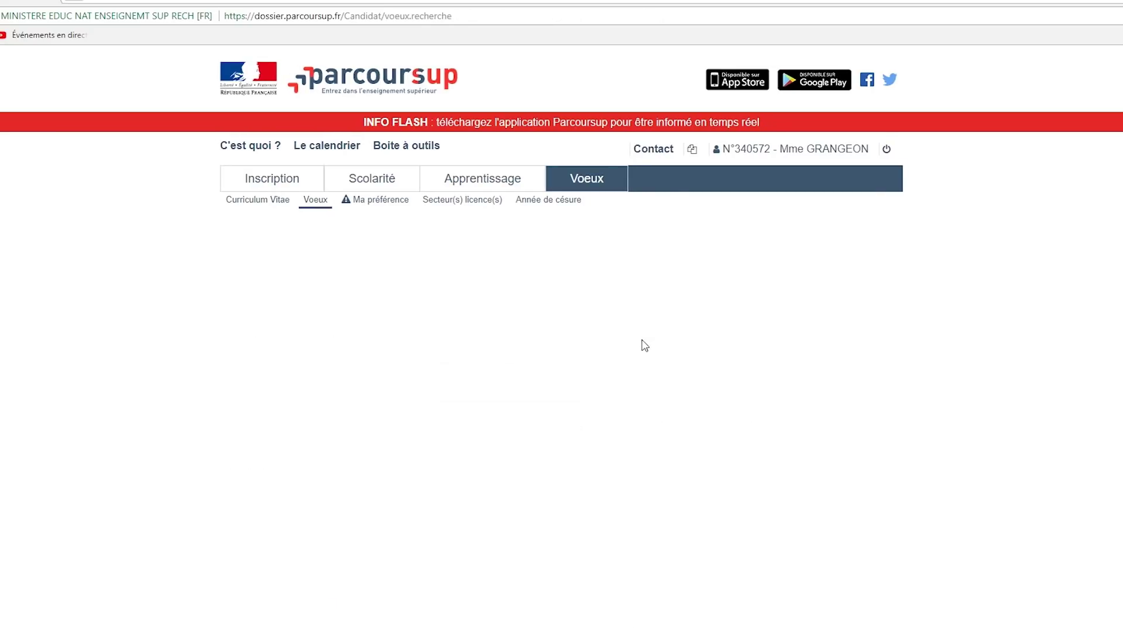
{"action": "left_click", "coordinate": [502, 263]}
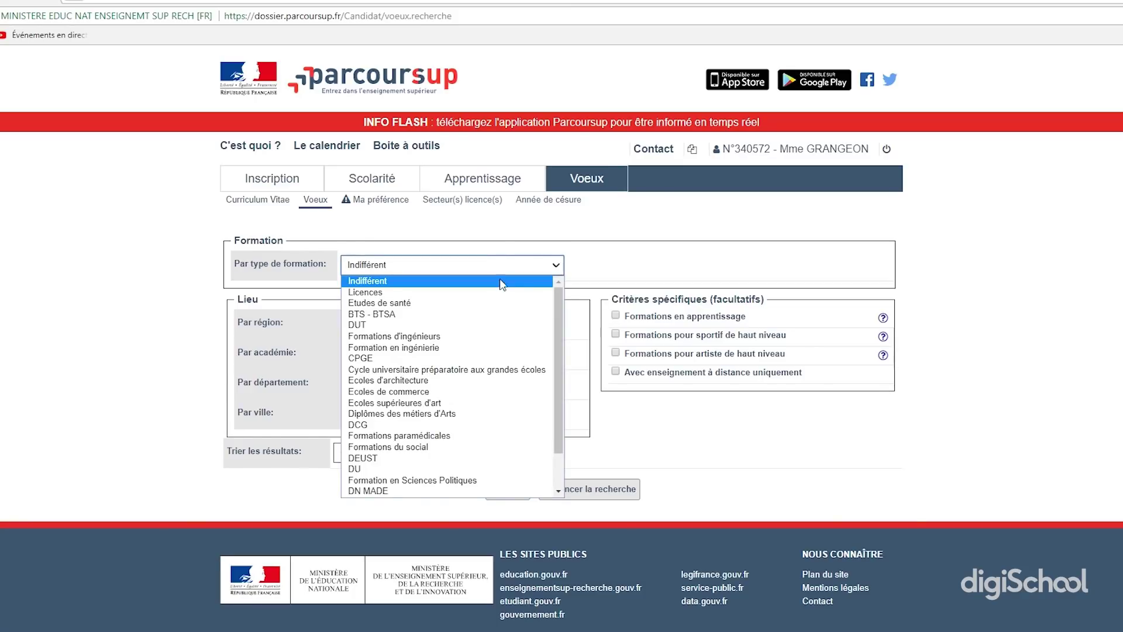
{"action": "left_click", "coordinate": [445, 391]}
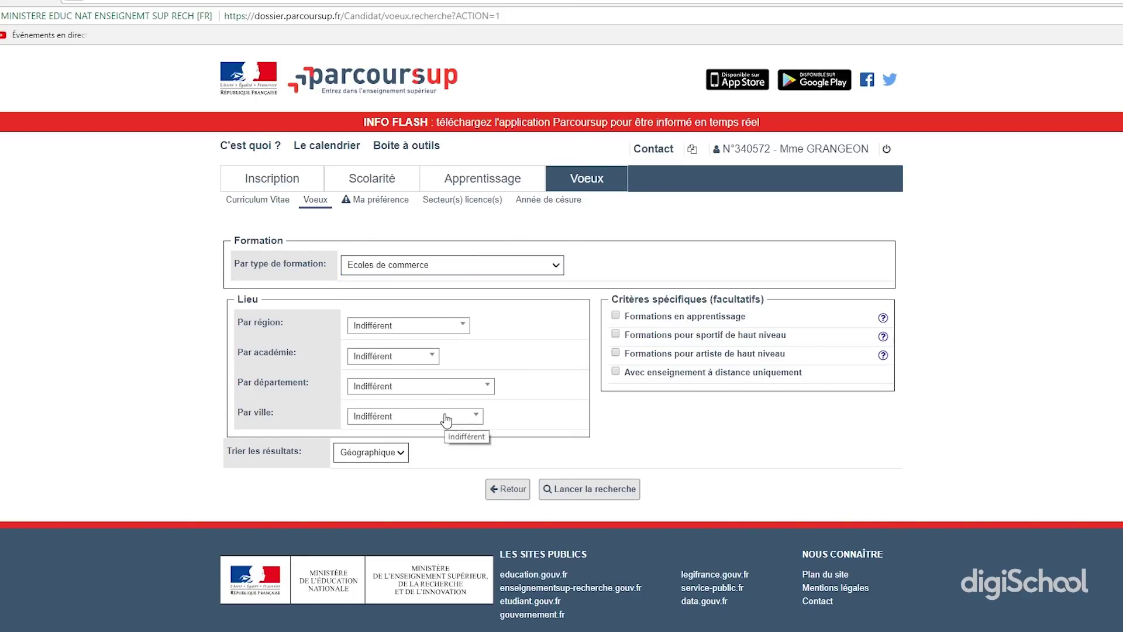
{"action": "left_click", "coordinate": [430, 331]}
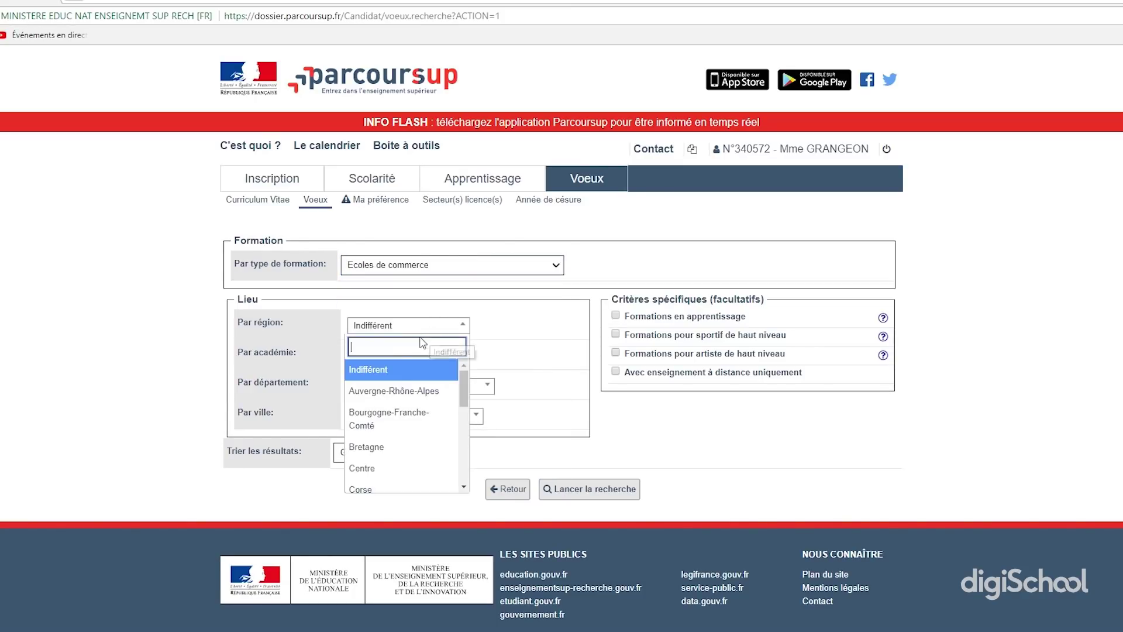
{"action": "left_click", "coordinate": [425, 390]}
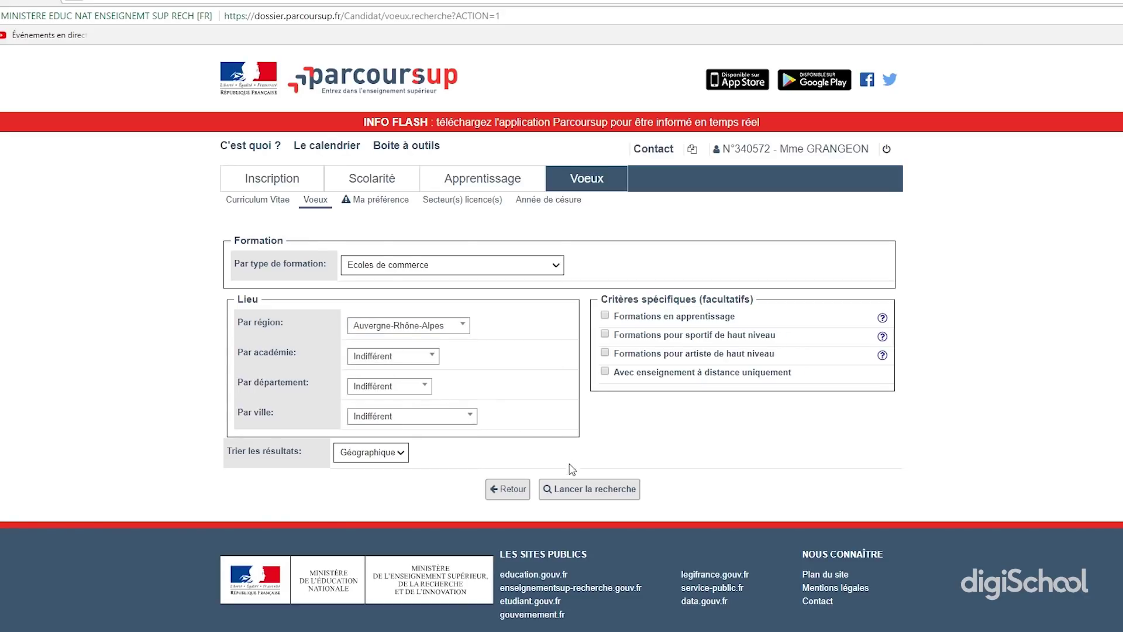
{"action": "left_click", "coordinate": [580, 491]}
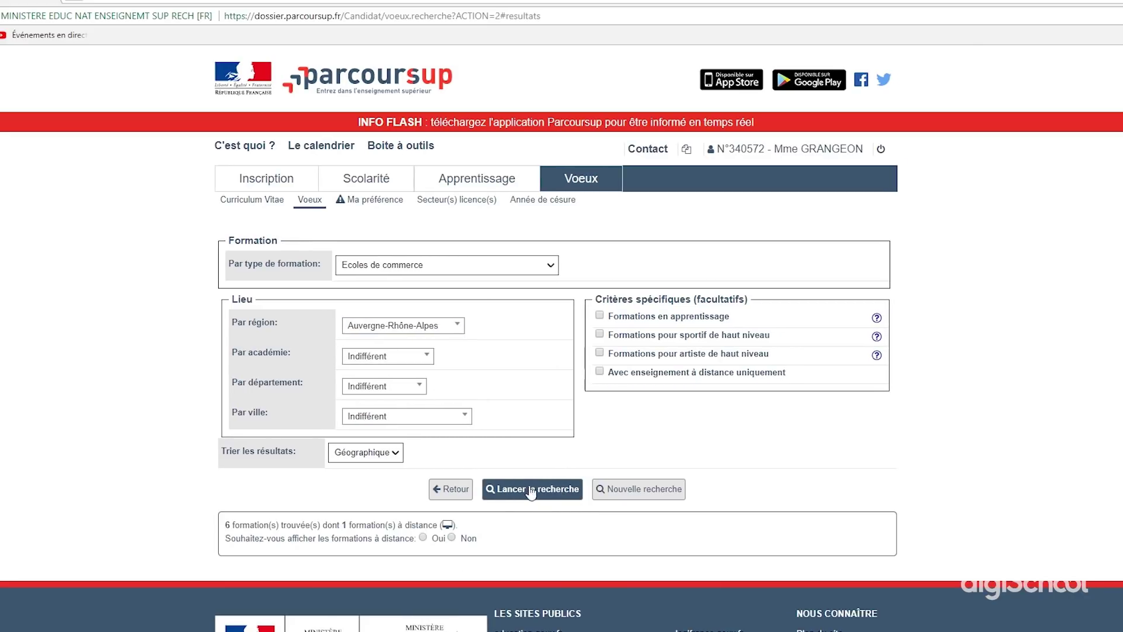
Include distance-learning formations in the business school results and look through the list
{"action": "scroll", "coordinate": [454, 506], "scroll_direction": "down", "scroll_amount": 1}
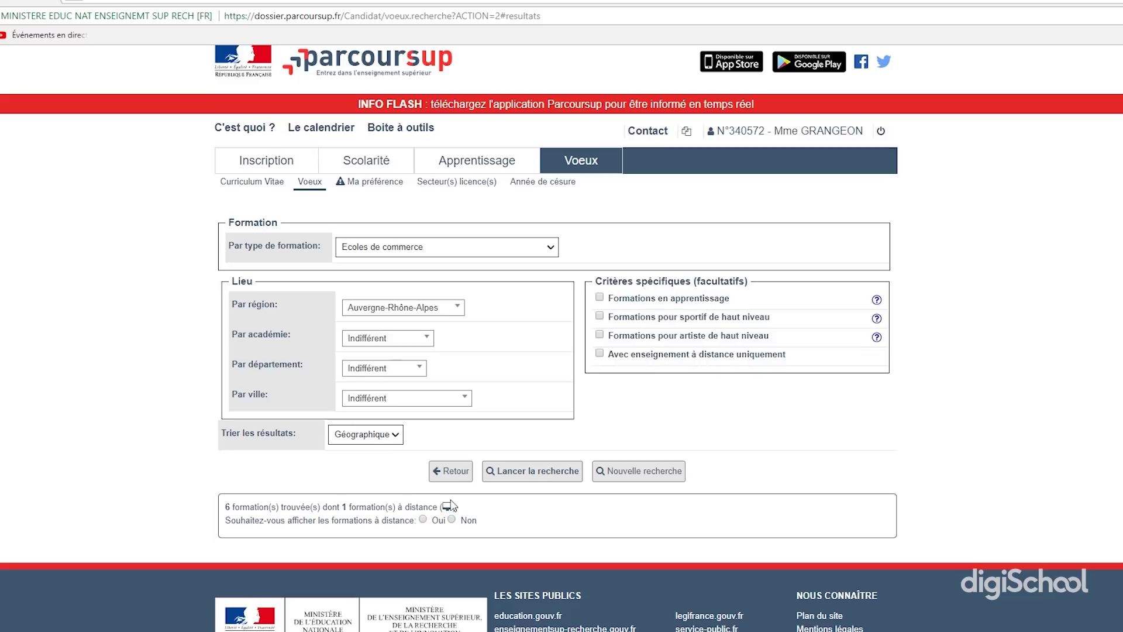
{"action": "left_click", "coordinate": [422, 519]}
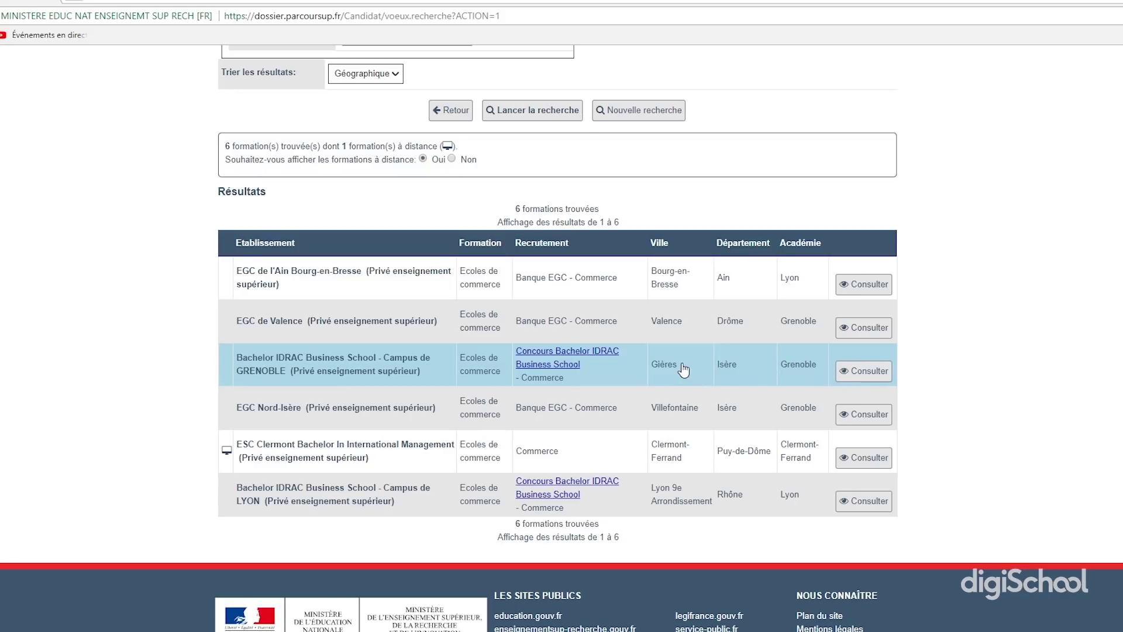
{"action": "scroll", "coordinate": [676, 370], "scroll_direction": "up", "scroll_amount": 1}
{"action": "scroll", "coordinate": [673, 375], "scroll_direction": "up", "scroll_amount": 6}
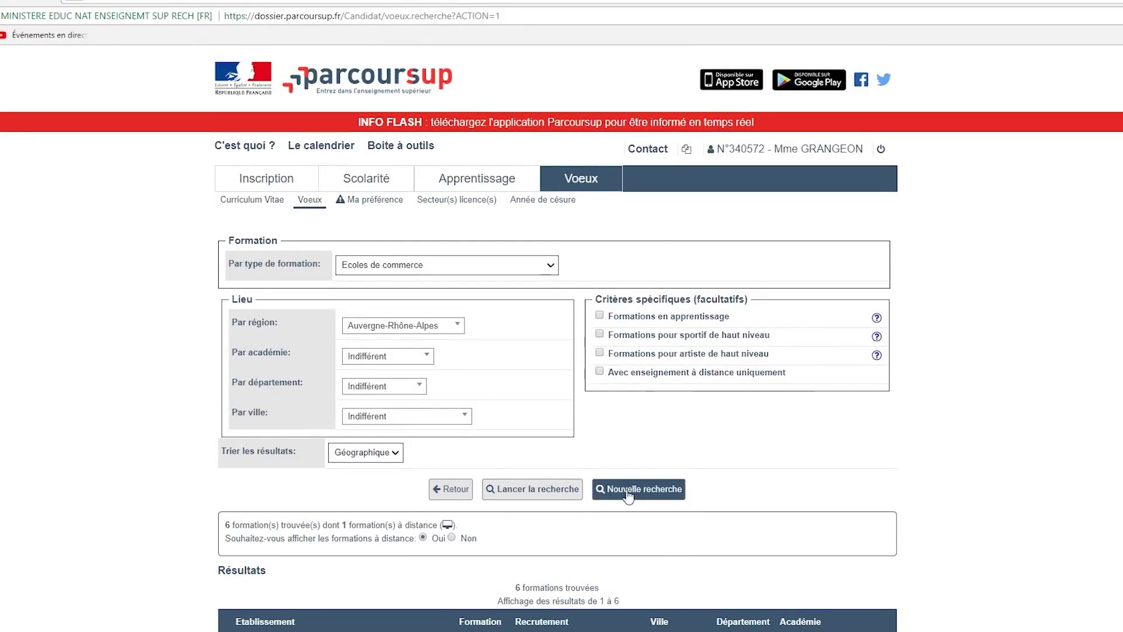
Go back to the wish list and start adding a formation of type DUT with the specialty Gestion des entreprises et des administrations
{"action": "left_click", "coordinate": [581, 183]}
{"action": "left_click", "coordinate": [636, 346]}
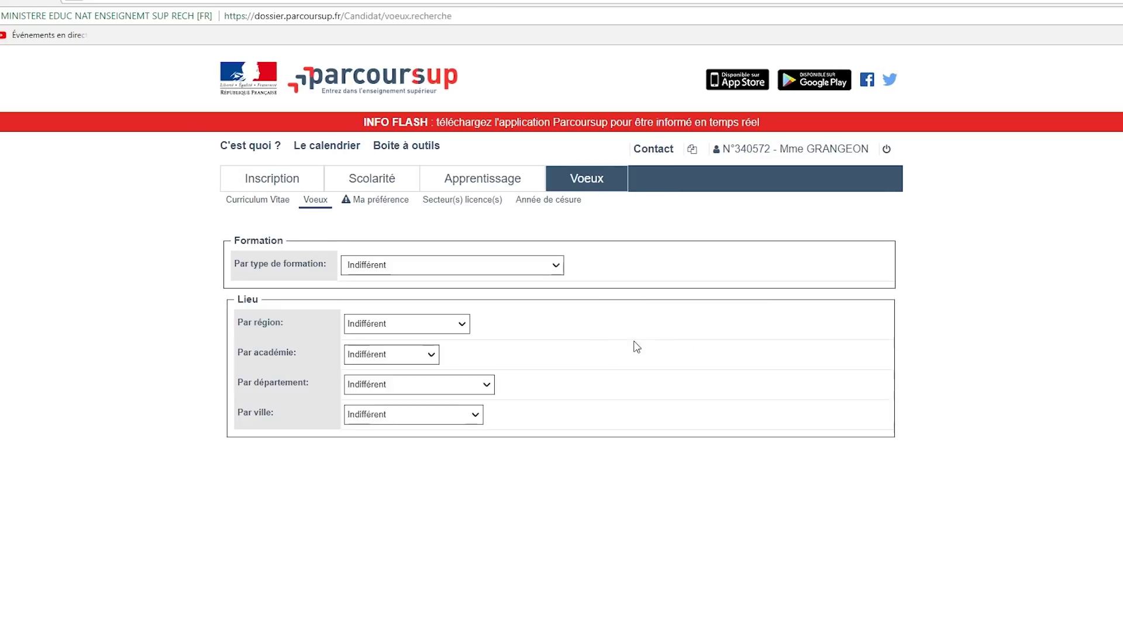
{"action": "left_click", "coordinate": [546, 264]}
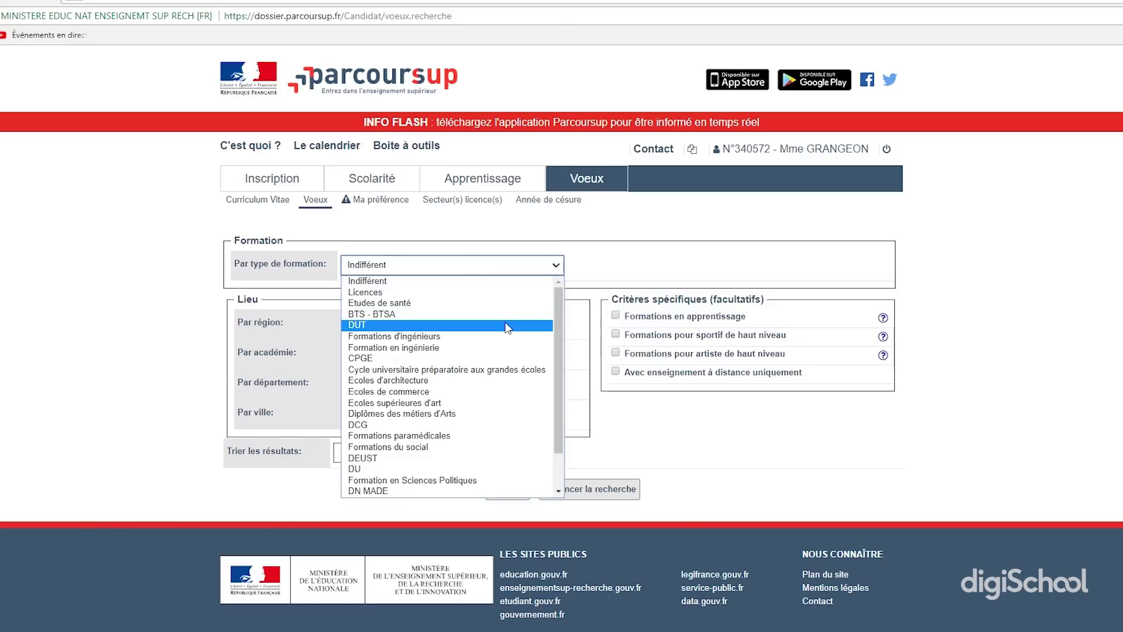
{"action": "left_click", "coordinate": [504, 322]}
{"action": "left_click", "coordinate": [504, 297]}
{"action": "scroll", "coordinate": [483, 398], "scroll_direction": "up", "scroll_amount": 1}
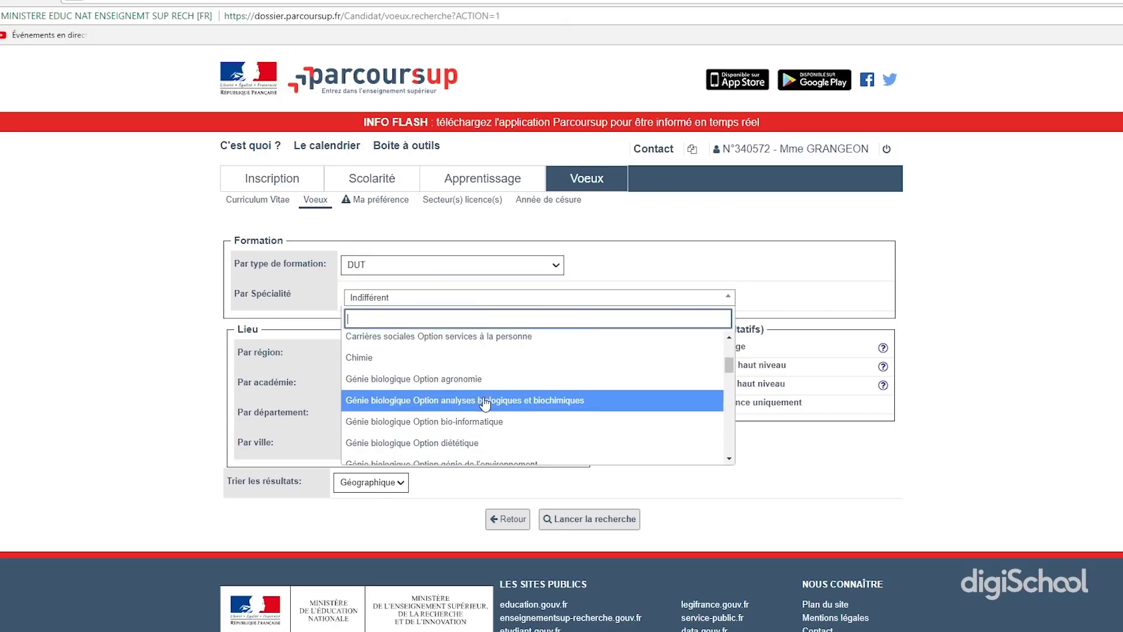
{"action": "scroll", "coordinate": [484, 404], "scroll_direction": "down", "scroll_amount": 1}
{"action": "scroll", "coordinate": [485, 407], "scroll_direction": "down", "scroll_amount": 4}
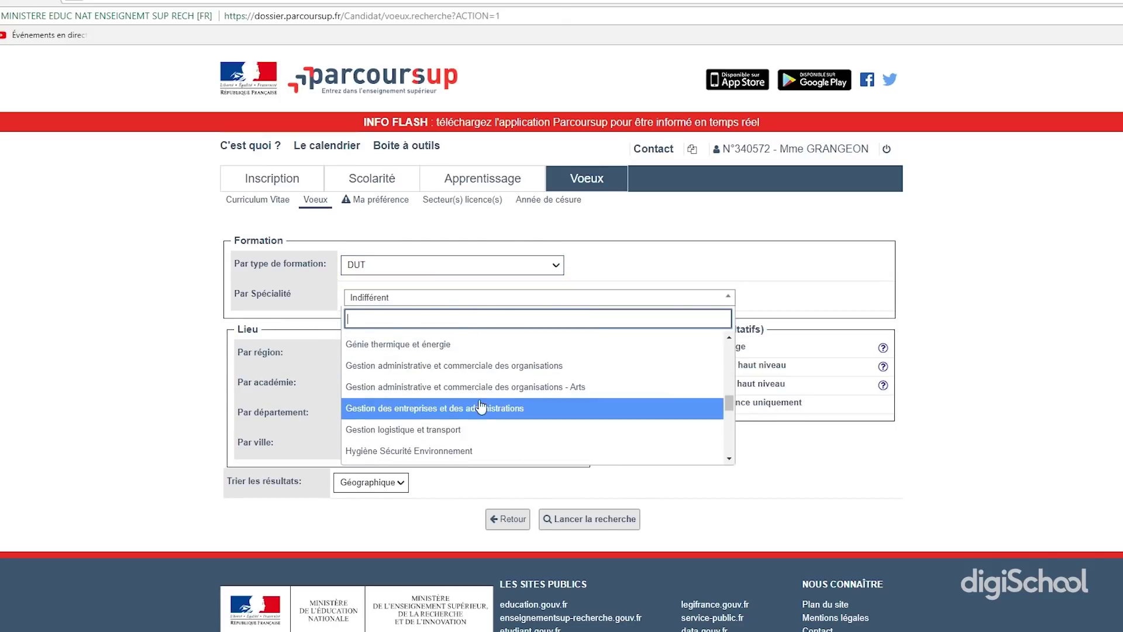
{"action": "left_click", "coordinate": [494, 413]}
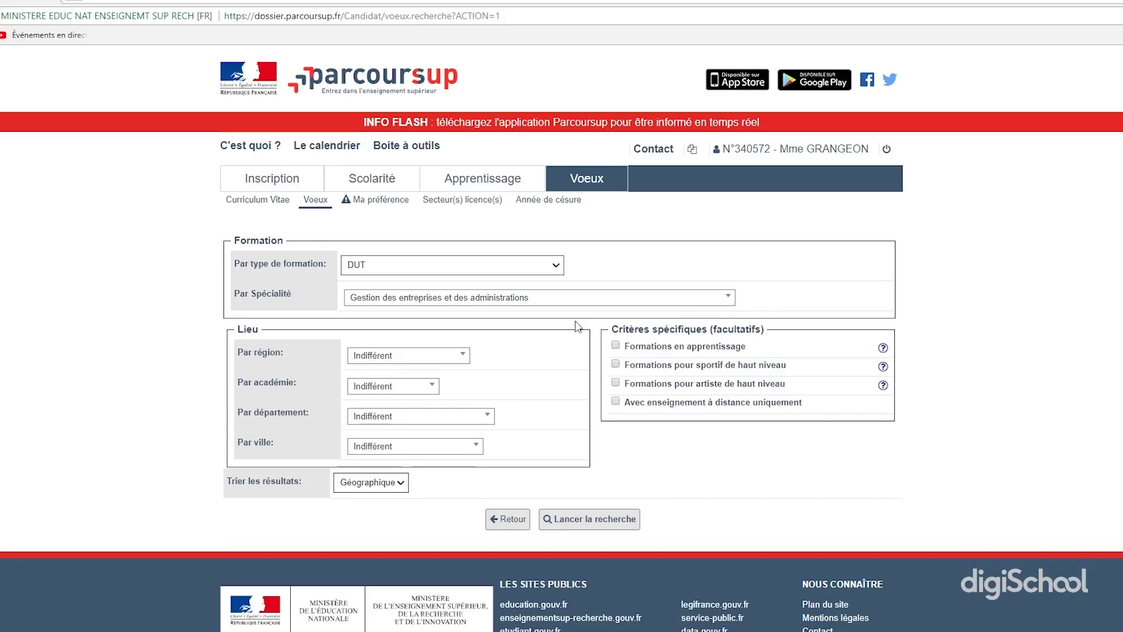
Filter the DUT formations by the region Auvergne-Rhône-Alpes and run the search
{"action": "left_click", "coordinate": [466, 449]}
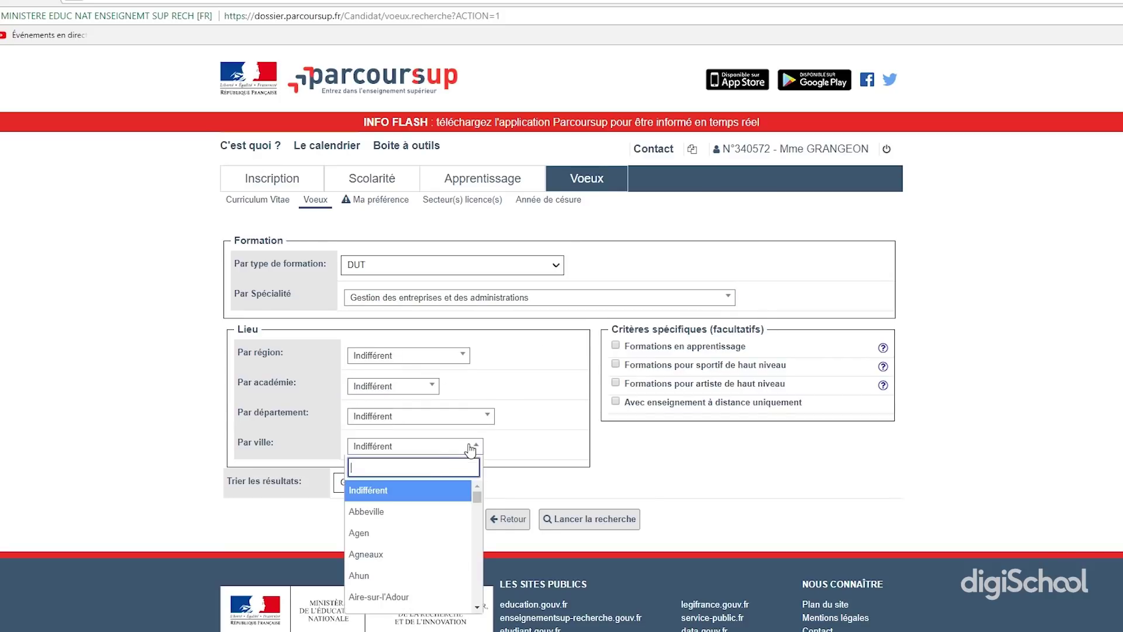
{"action": "left_click", "coordinate": [408, 355]}
{"action": "scroll", "coordinate": [426, 451], "scroll_direction": "down", "scroll_amount": 2}
{"action": "scroll", "coordinate": [426, 428], "scroll_direction": "up", "scroll_amount": 2}
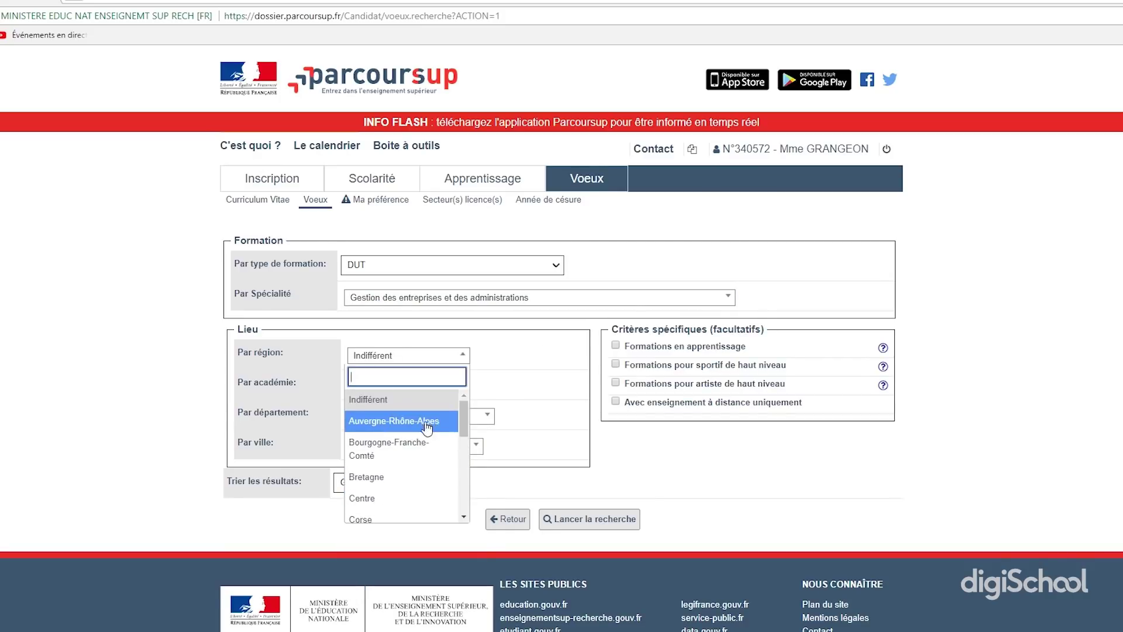
{"action": "left_click", "coordinate": [416, 416]}
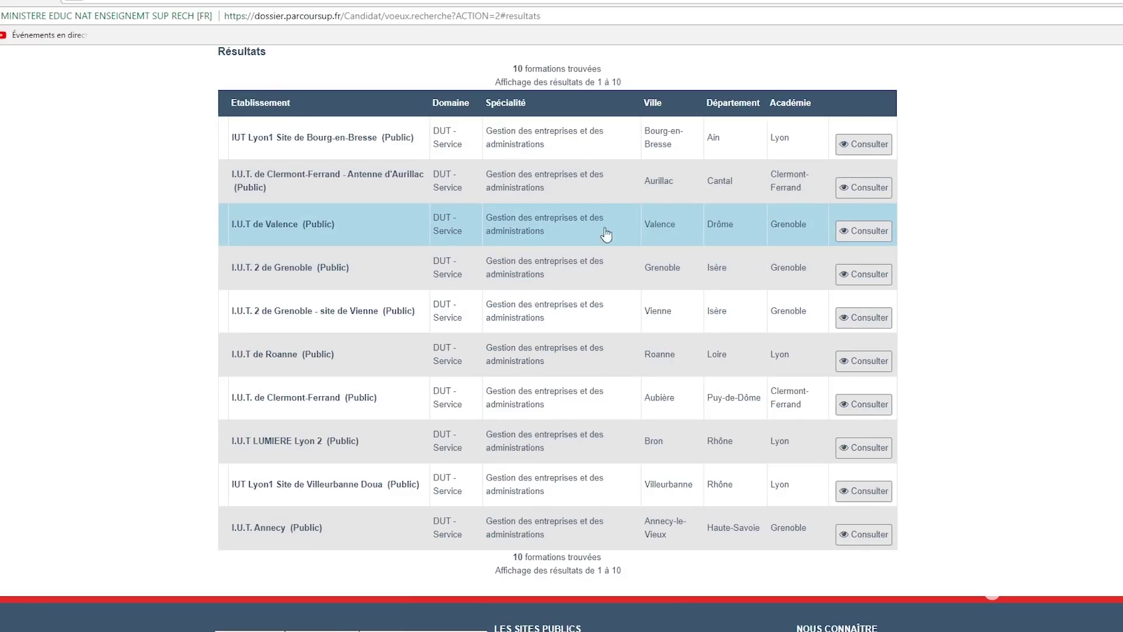
Open the details of the I.U.T de Valence DUT and review its information sections from Formation to Frais
{"action": "left_click", "coordinate": [883, 233]}
{"action": "left_click", "coordinate": [326, 298]}
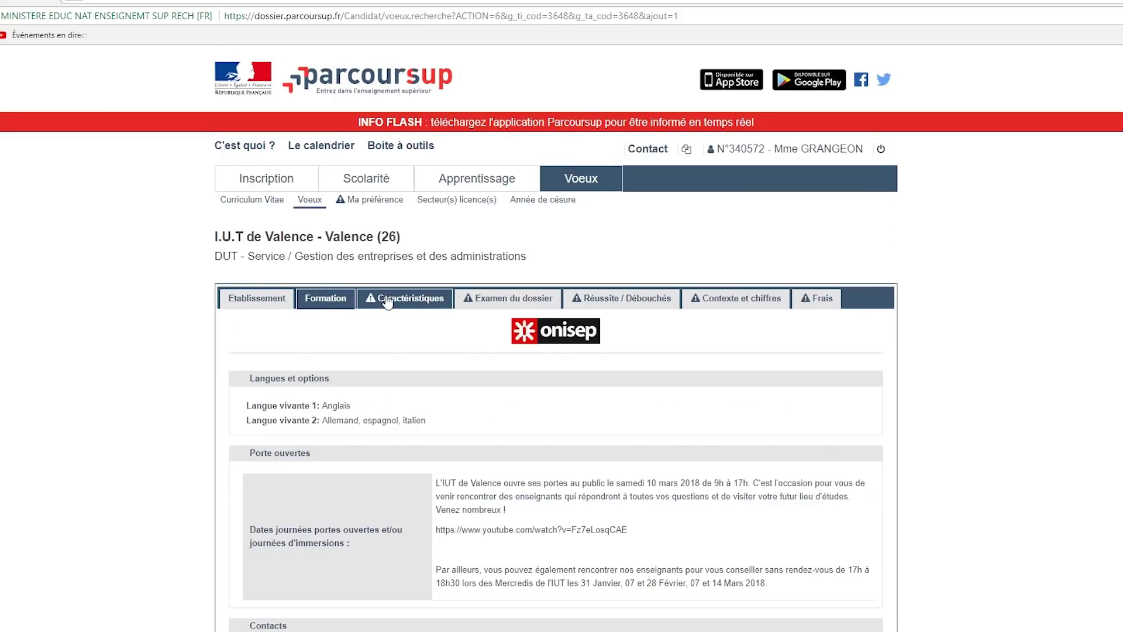
{"action": "left_click", "coordinate": [399, 299]}
{"action": "left_click", "coordinate": [471, 301]}
{"action": "left_click", "coordinate": [596, 299]}
{"action": "left_click", "coordinate": [696, 300]}
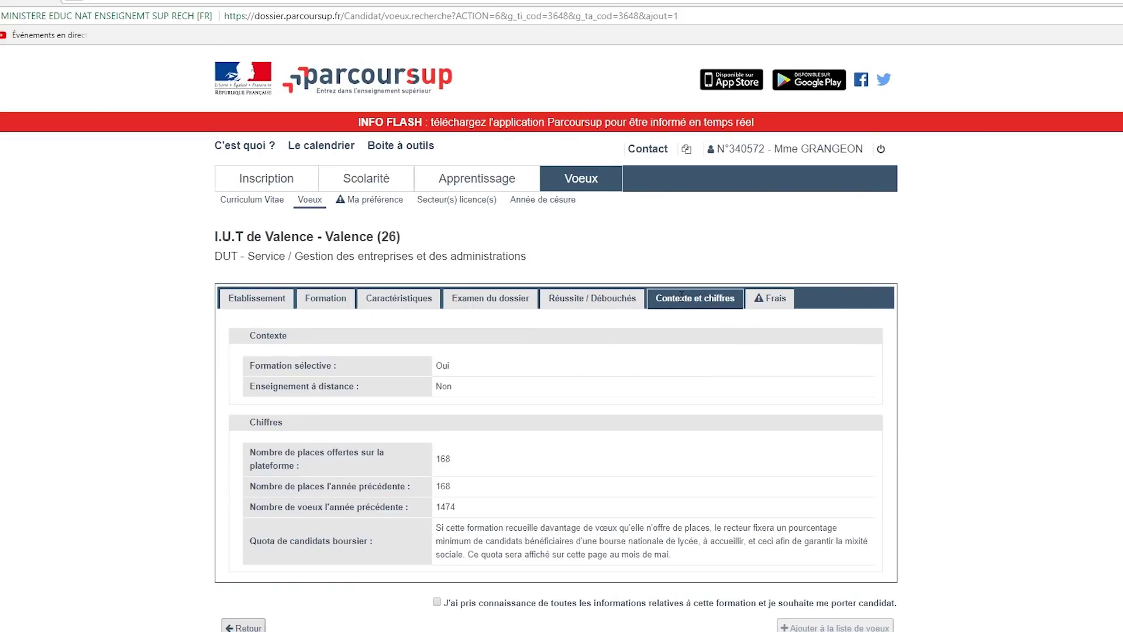
{"action": "left_click", "coordinate": [758, 301]}
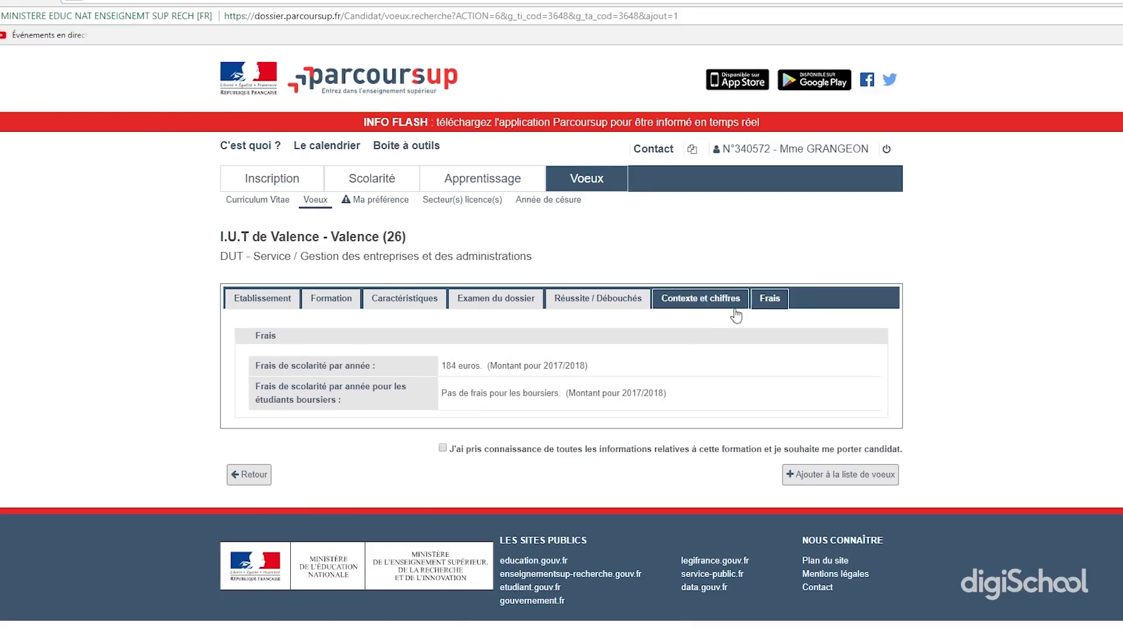
Acknowledge the information, add the I.U.T de Valence DUT to the wish list with the motivated project set to Ultérieurement, and save it
{"action": "left_click", "coordinate": [443, 448]}
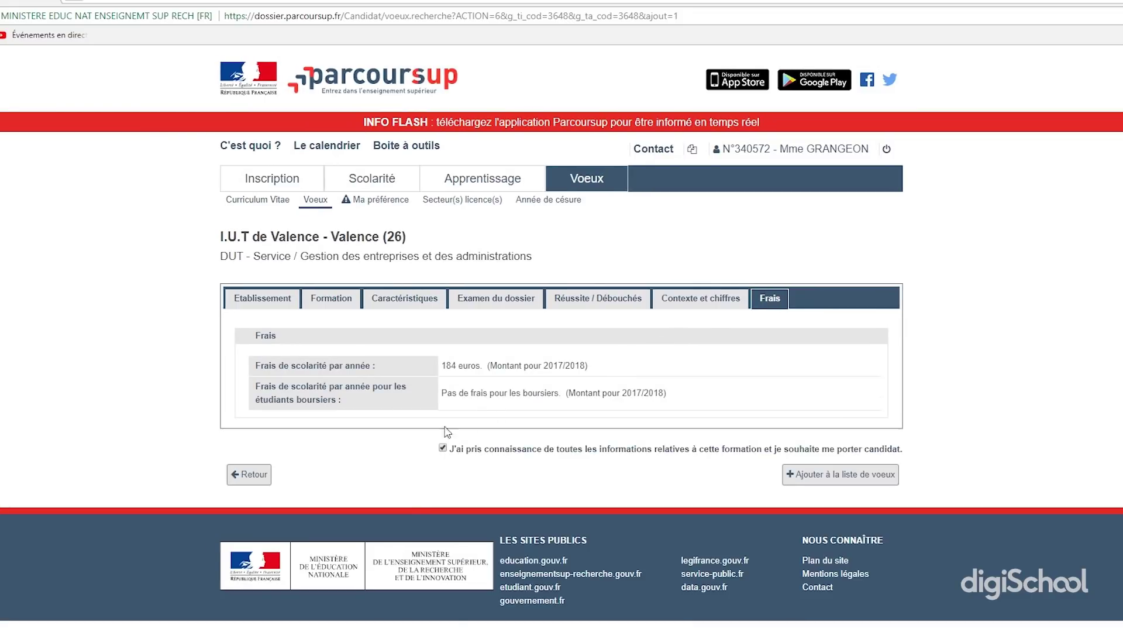
{"action": "left_click", "coordinate": [849, 477]}
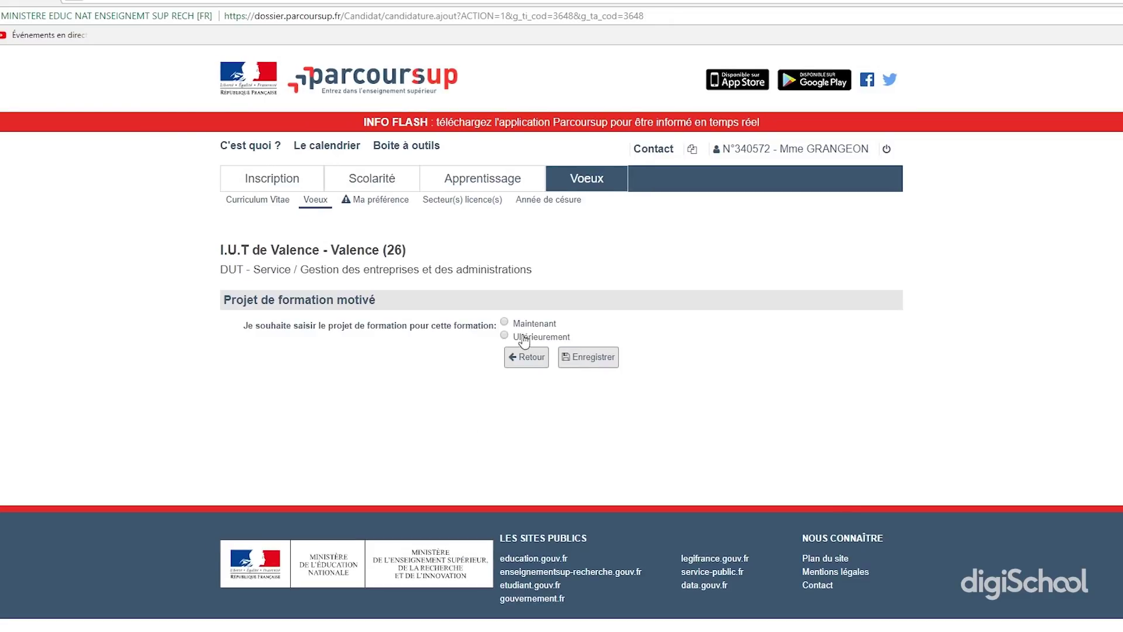
{"action": "left_click", "coordinate": [505, 337]}
{"action": "left_click", "coordinate": [591, 358]}
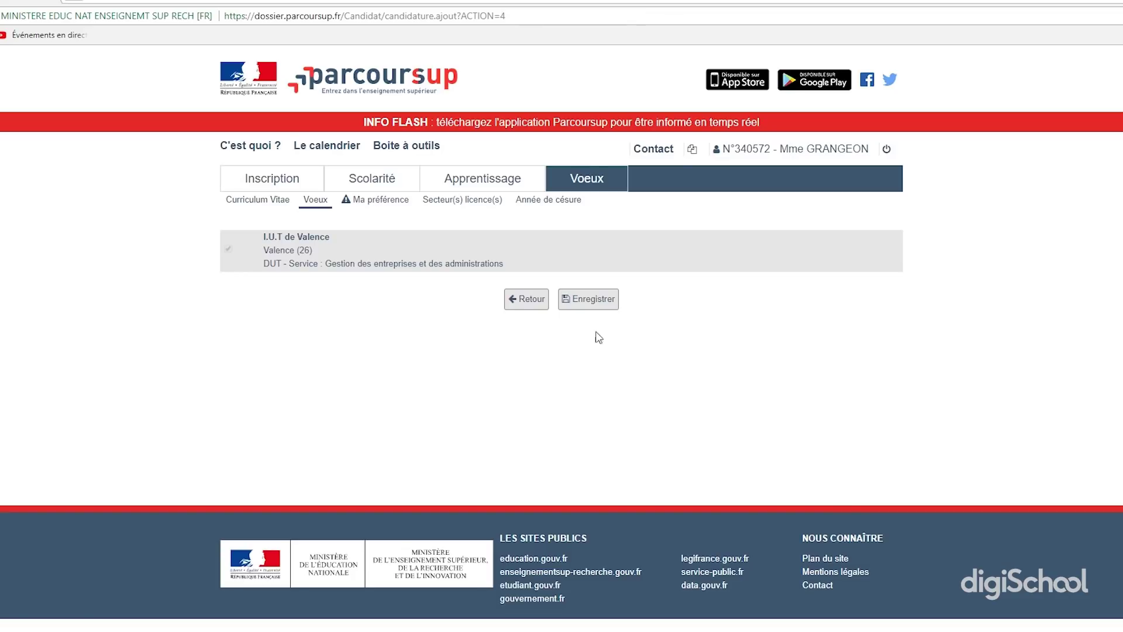
{"action": "left_click", "coordinate": [600, 316]}
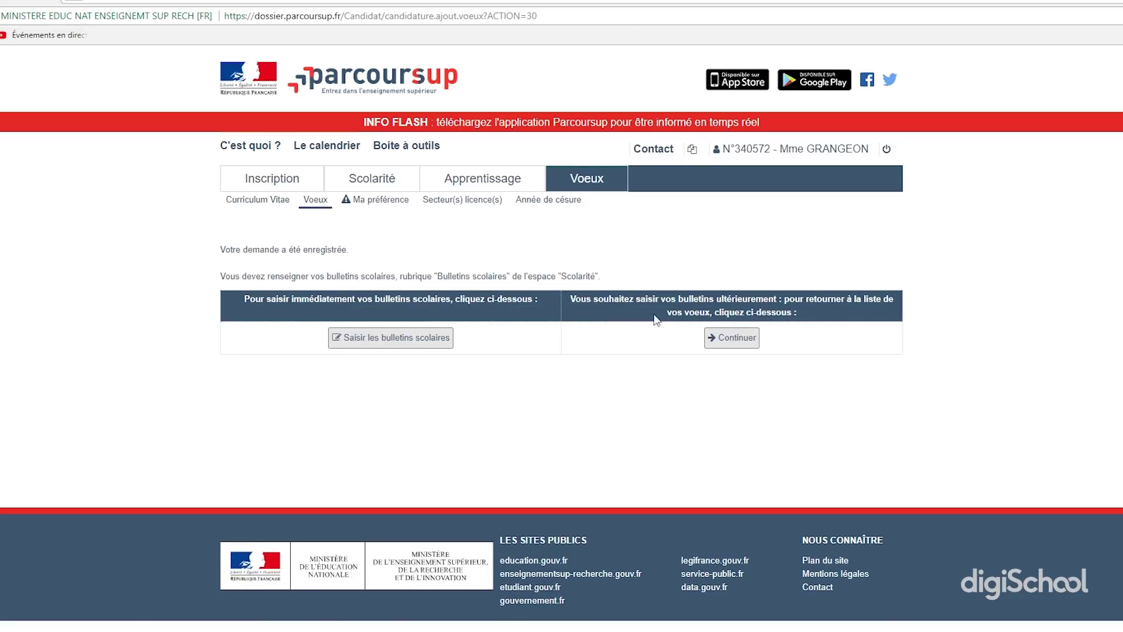
{"action": "left_click", "coordinate": [713, 339]}
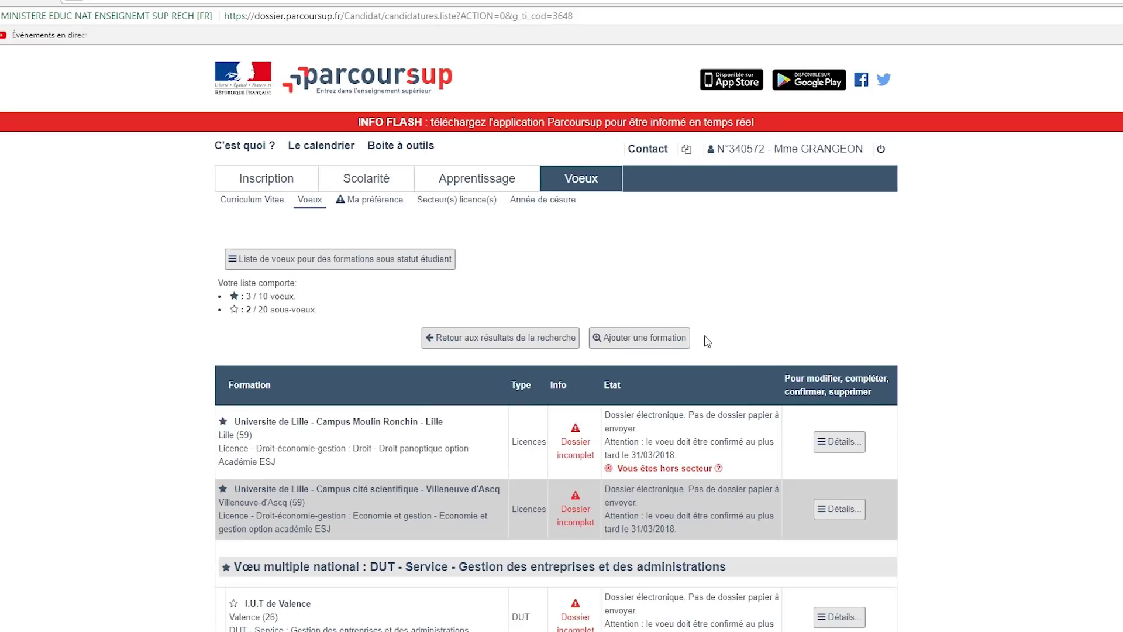
Start adding another formation and search for DUT programmes with the specialty Gestion des entreprises et des administrations
{"action": "left_click", "coordinate": [661, 345]}
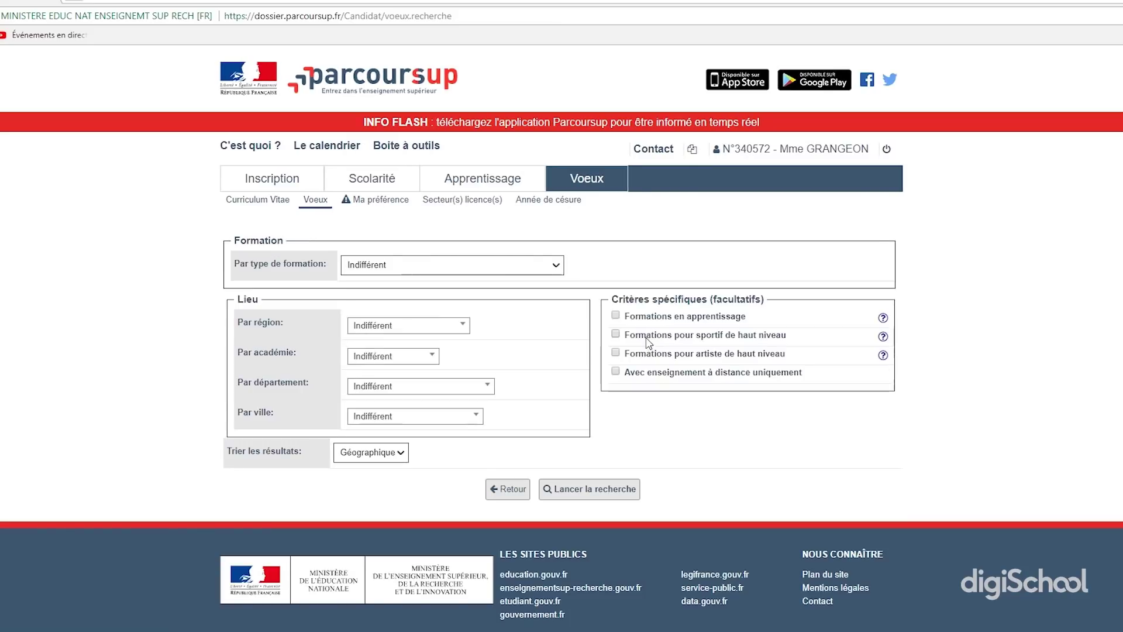
{"action": "left_click", "coordinate": [553, 268]}
{"action": "left_click", "coordinate": [473, 326]}
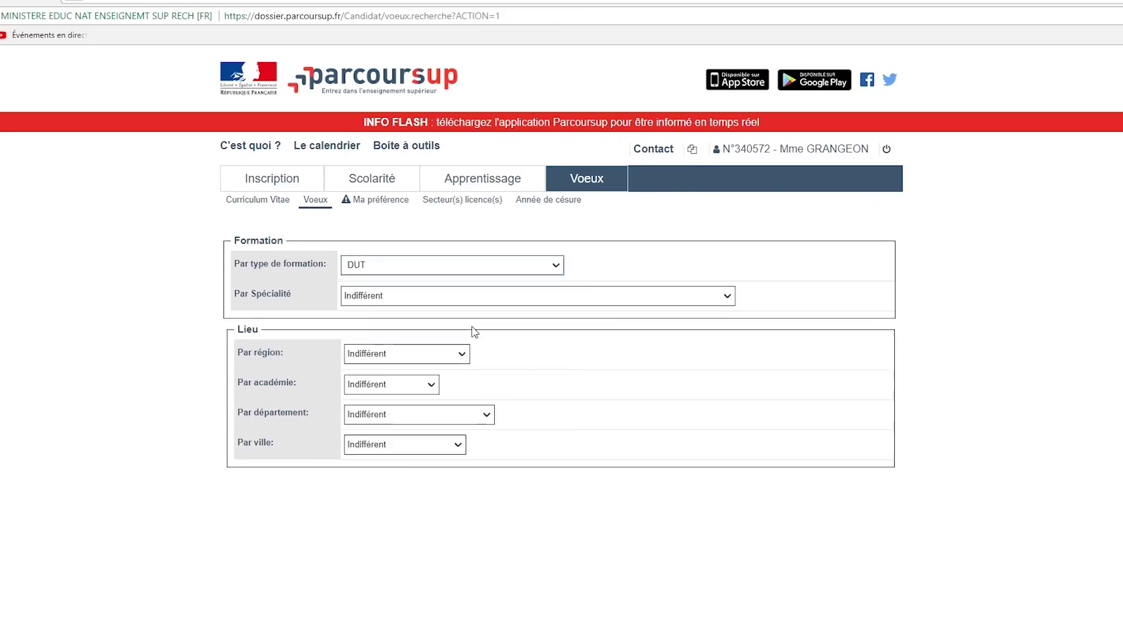
{"action": "left_click", "coordinate": [509, 300]}
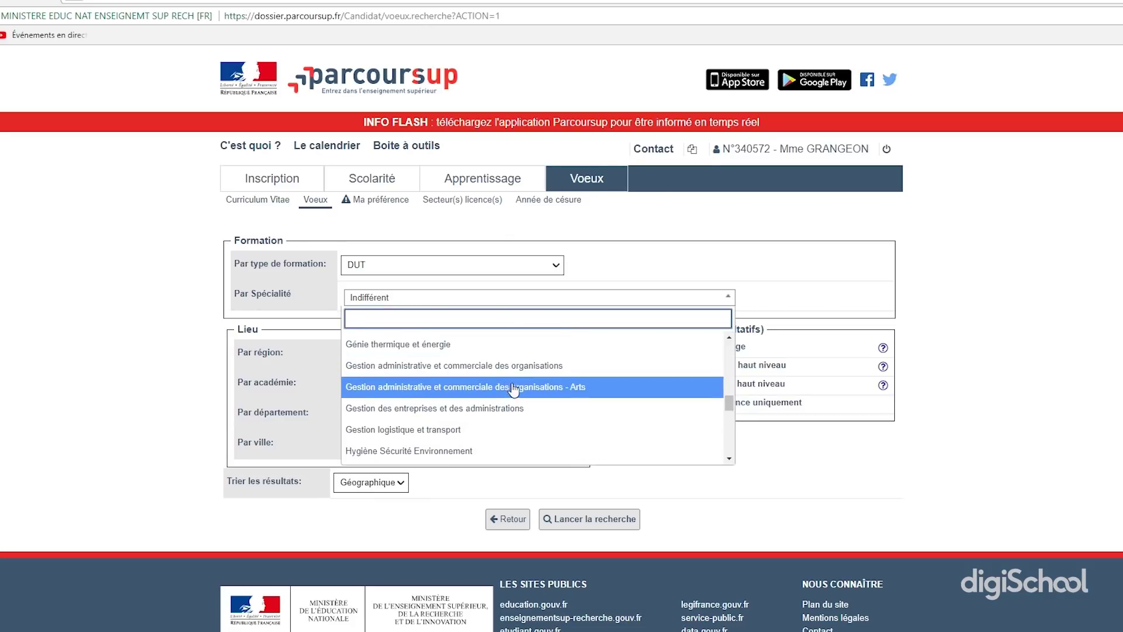
{"action": "scroll", "coordinate": [518, 407], "scroll_direction": "down", "scroll_amount": 1}
{"action": "scroll", "coordinate": [515, 407], "scroll_direction": "up", "scroll_amount": 2}
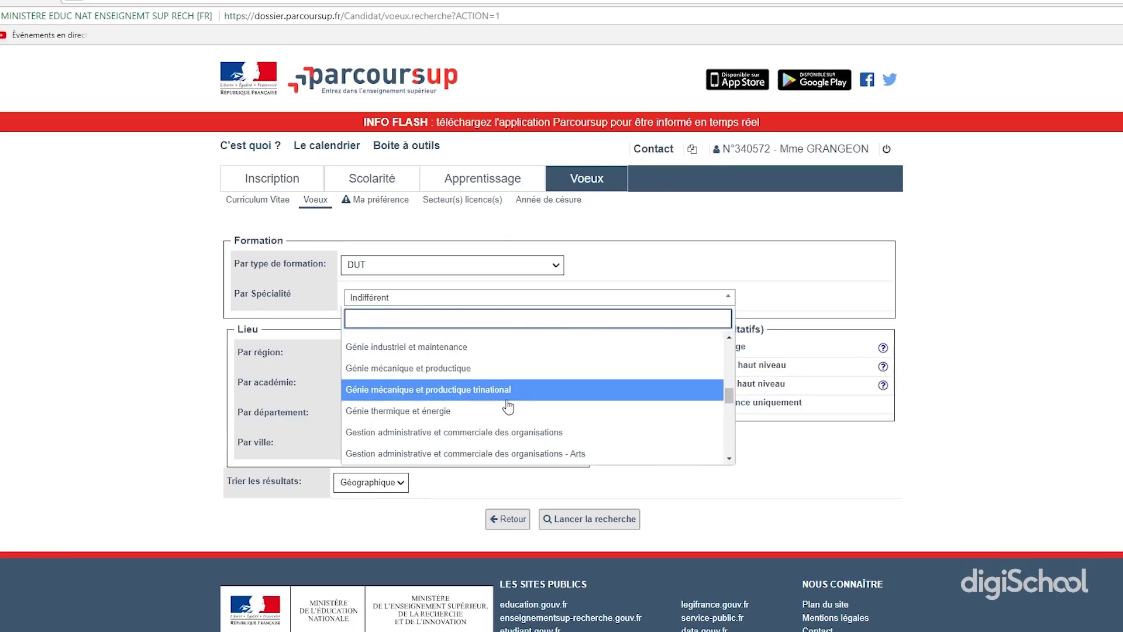
{"action": "scroll", "coordinate": [507, 405], "scroll_direction": "up", "scroll_amount": 1}
{"action": "scroll", "coordinate": [505, 405], "scroll_direction": "down", "scroll_amount": 1}
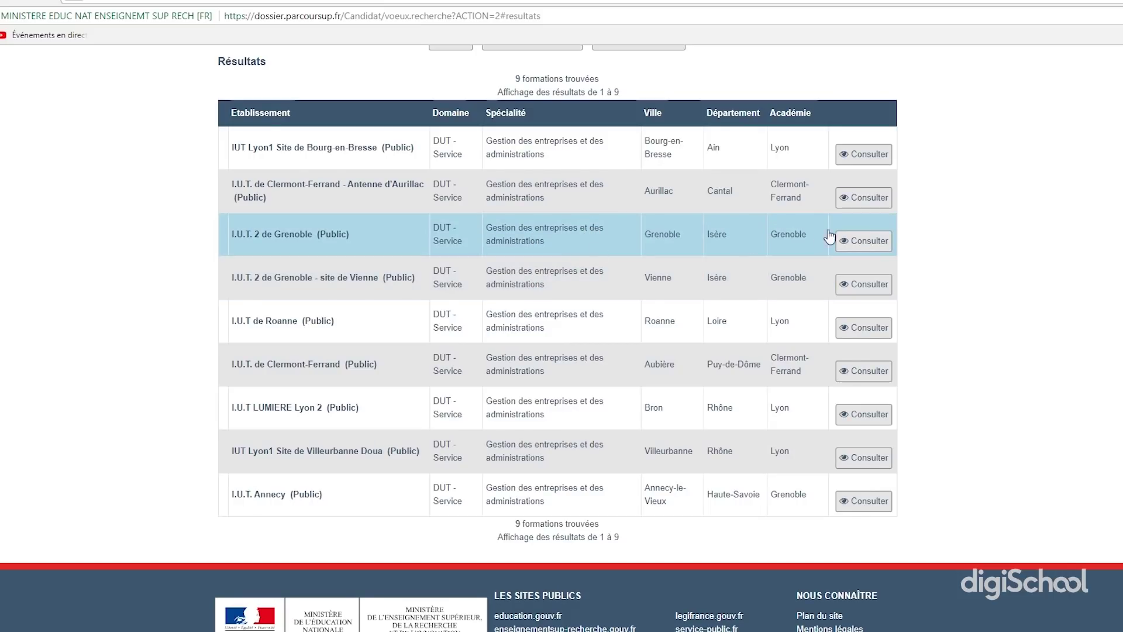
Open the details of the I.U.T. 2 de Grenoble DUT and review its information sections from Formation to Frais
{"action": "left_click", "coordinate": [854, 243]}
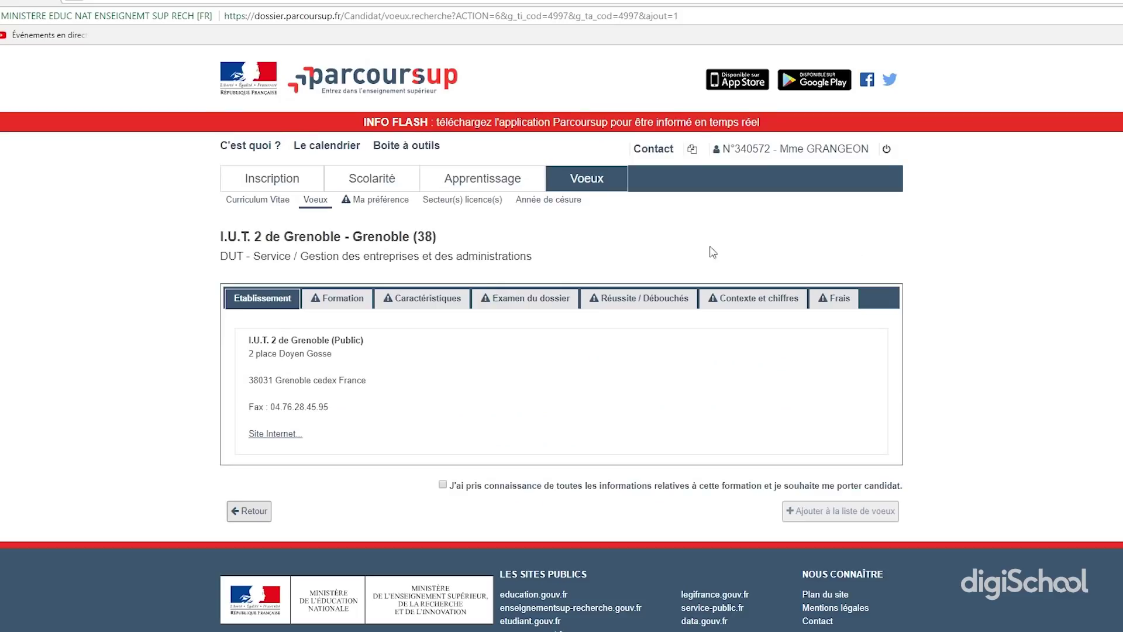
{"action": "left_click", "coordinate": [354, 310]}
{"action": "left_click", "coordinate": [403, 305]}
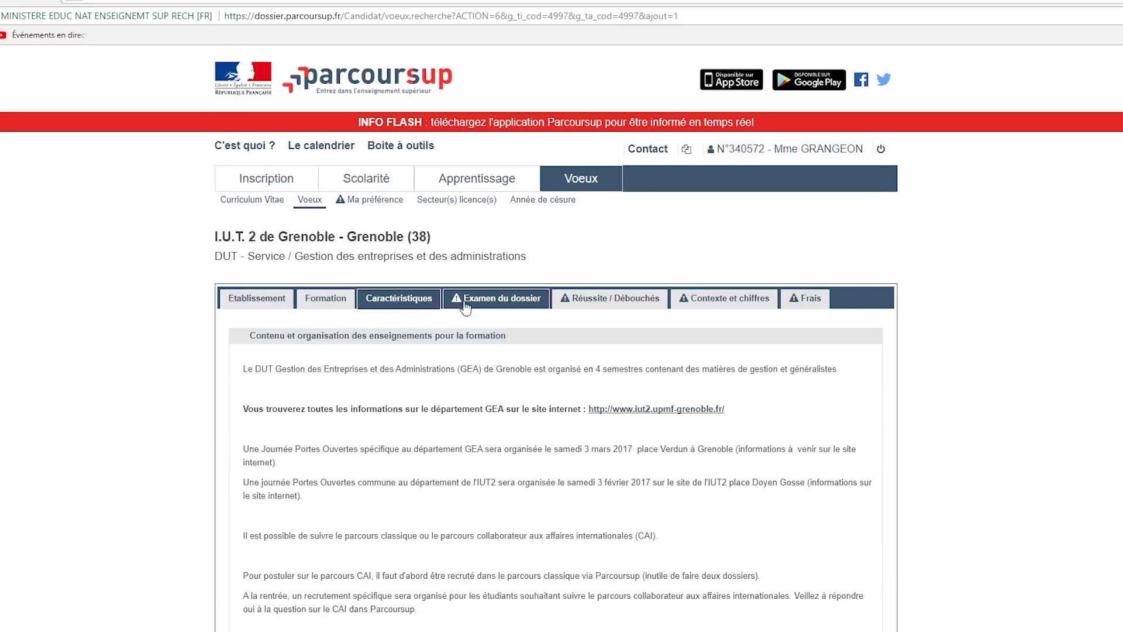
{"action": "left_click", "coordinate": [505, 307]}
{"action": "left_click", "coordinate": [574, 312]}
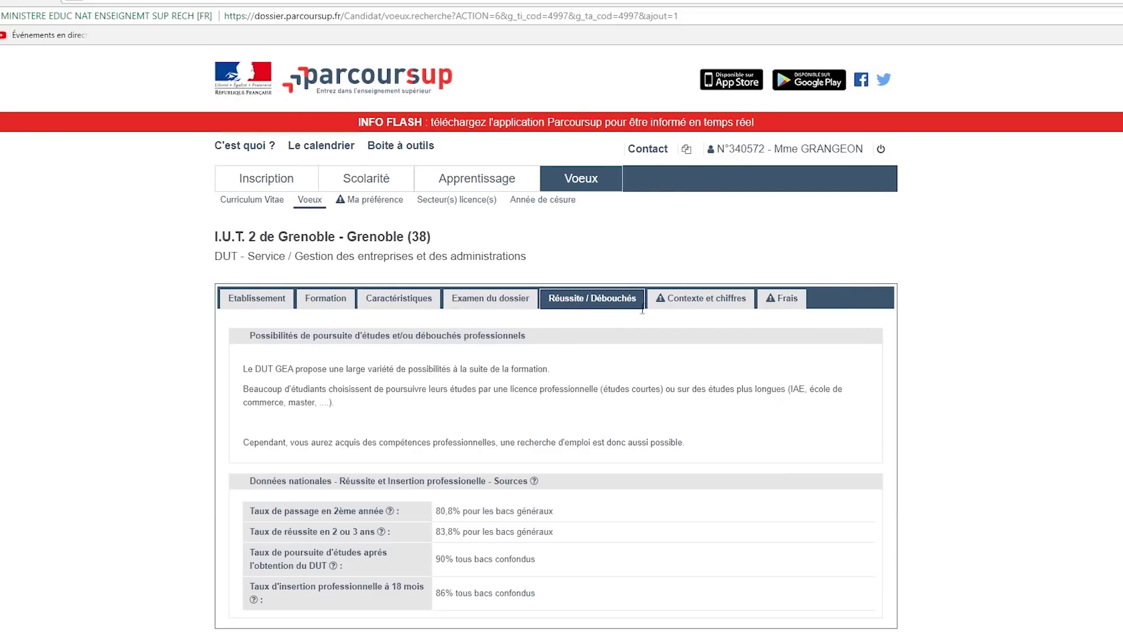
{"action": "left_click", "coordinate": [681, 313]}
{"action": "left_click", "coordinate": [762, 298]}
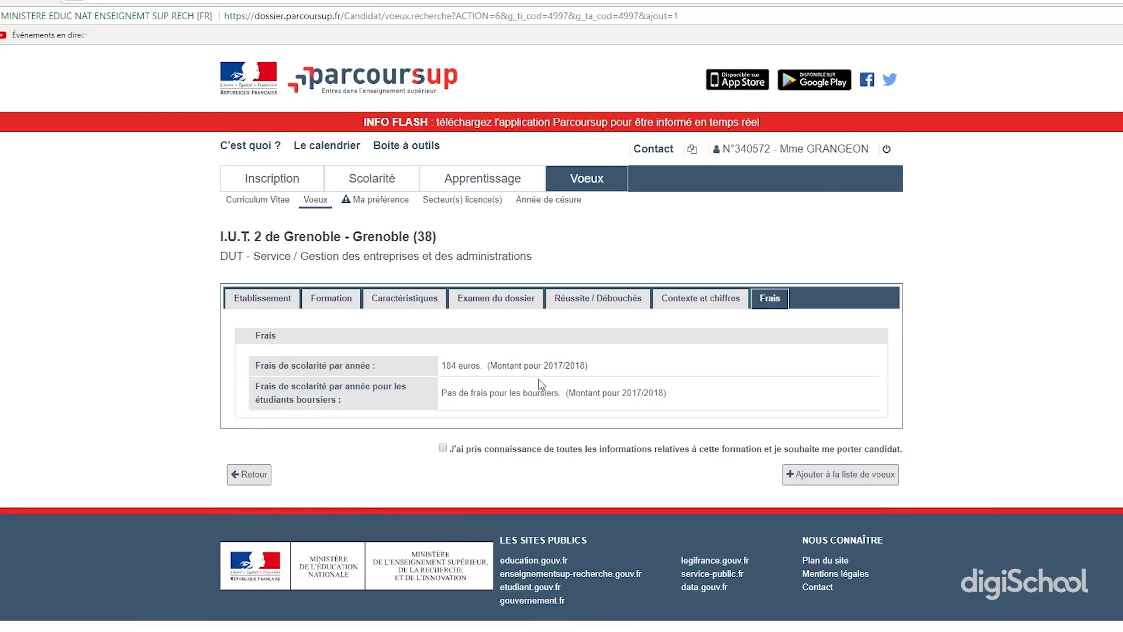
Acknowledge the information, add the I.U.T. 2 de Grenoble DUT to the wish list, address its parcours international question, and save the wish
{"action": "left_click", "coordinate": [443, 450]}
{"action": "left_click", "coordinate": [796, 474]}
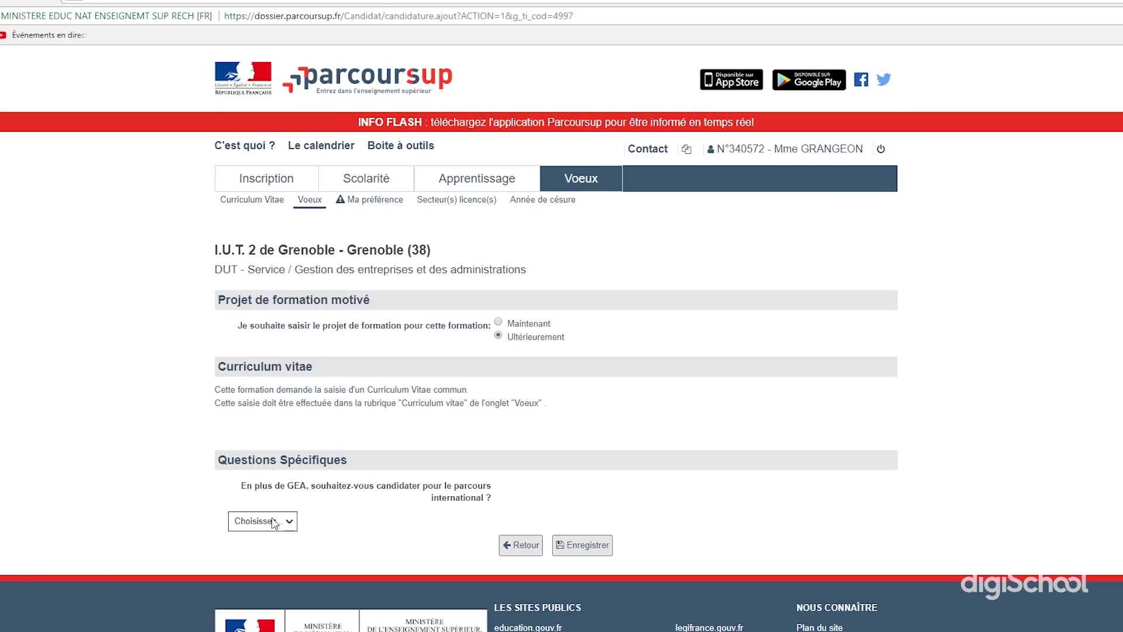
{"action": "left_click", "coordinate": [275, 522]}
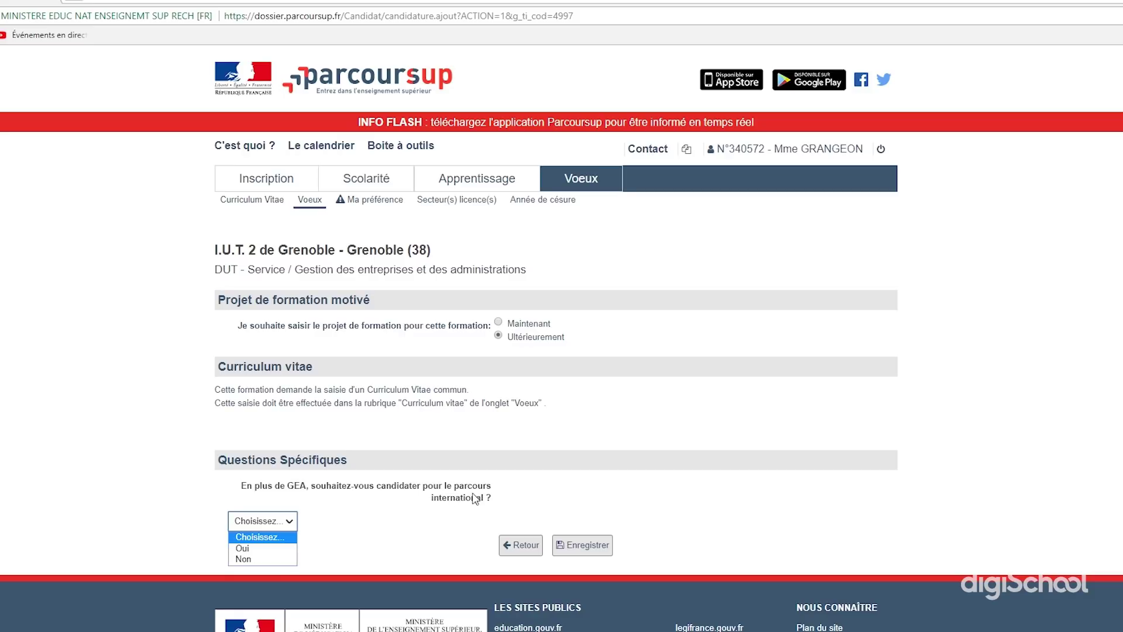
{"action": "left_click", "coordinate": [273, 554]}
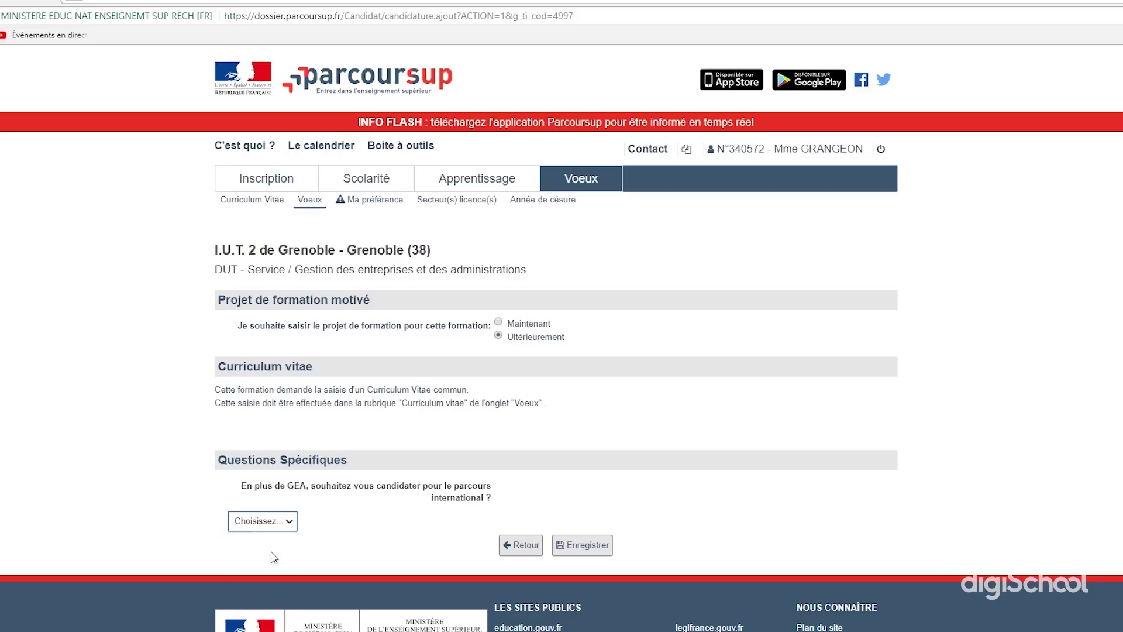
{"action": "left_click", "coordinate": [580, 546]}
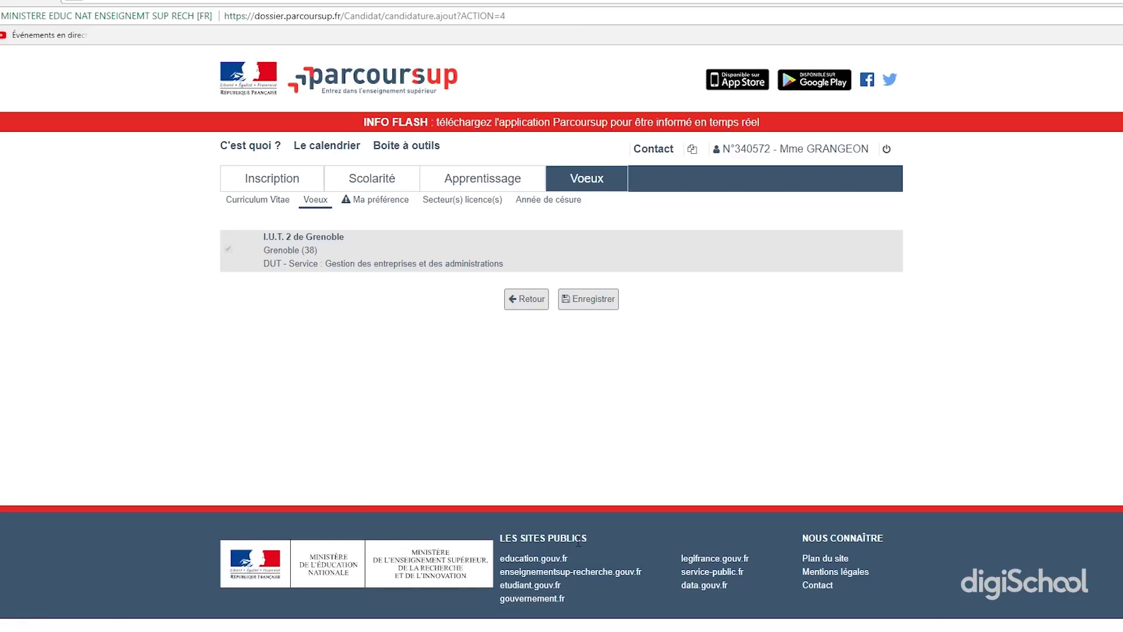
{"action": "left_click", "coordinate": [587, 303]}
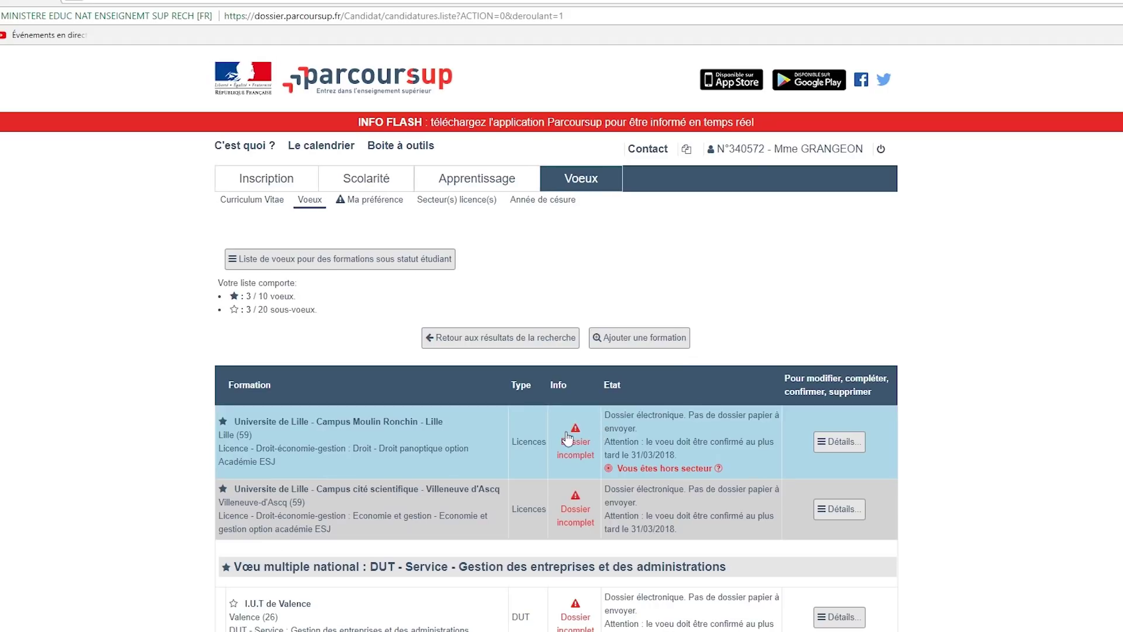
{"action": "scroll", "coordinate": [563, 431], "scroll_direction": "down", "scroll_amount": 3}
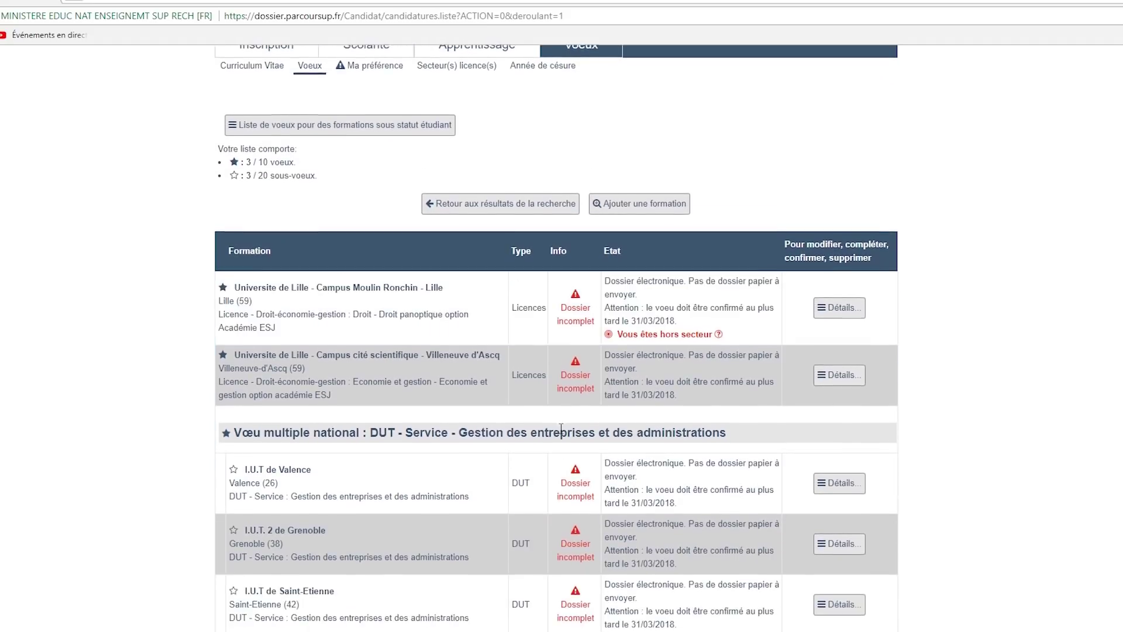
{"action": "scroll", "coordinate": [561, 431], "scroll_direction": "down", "scroll_amount": 1}
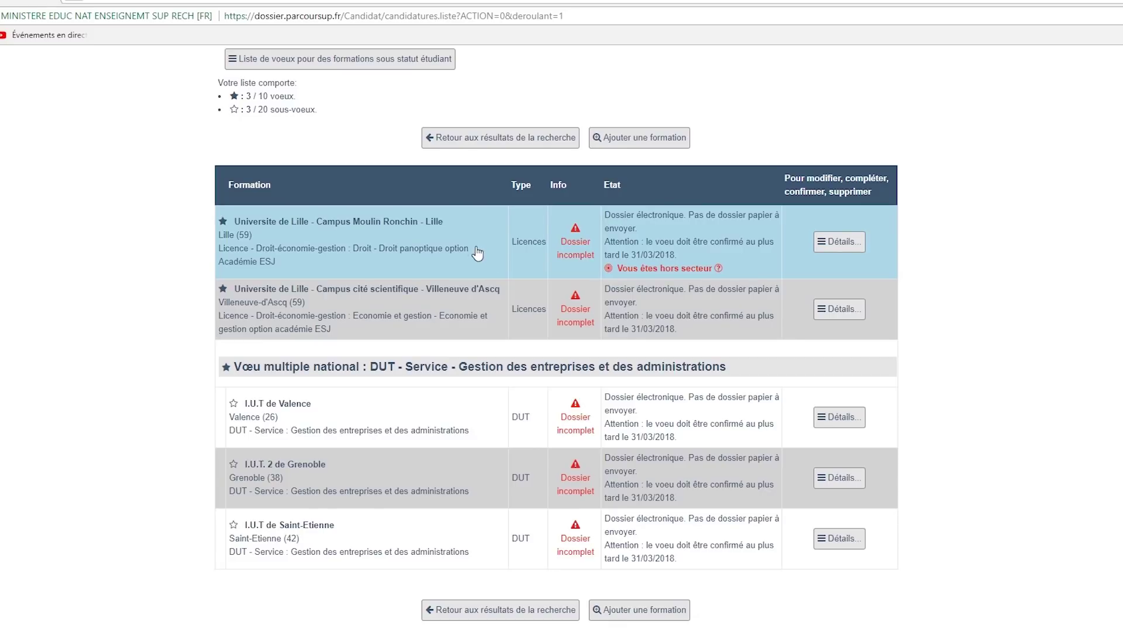